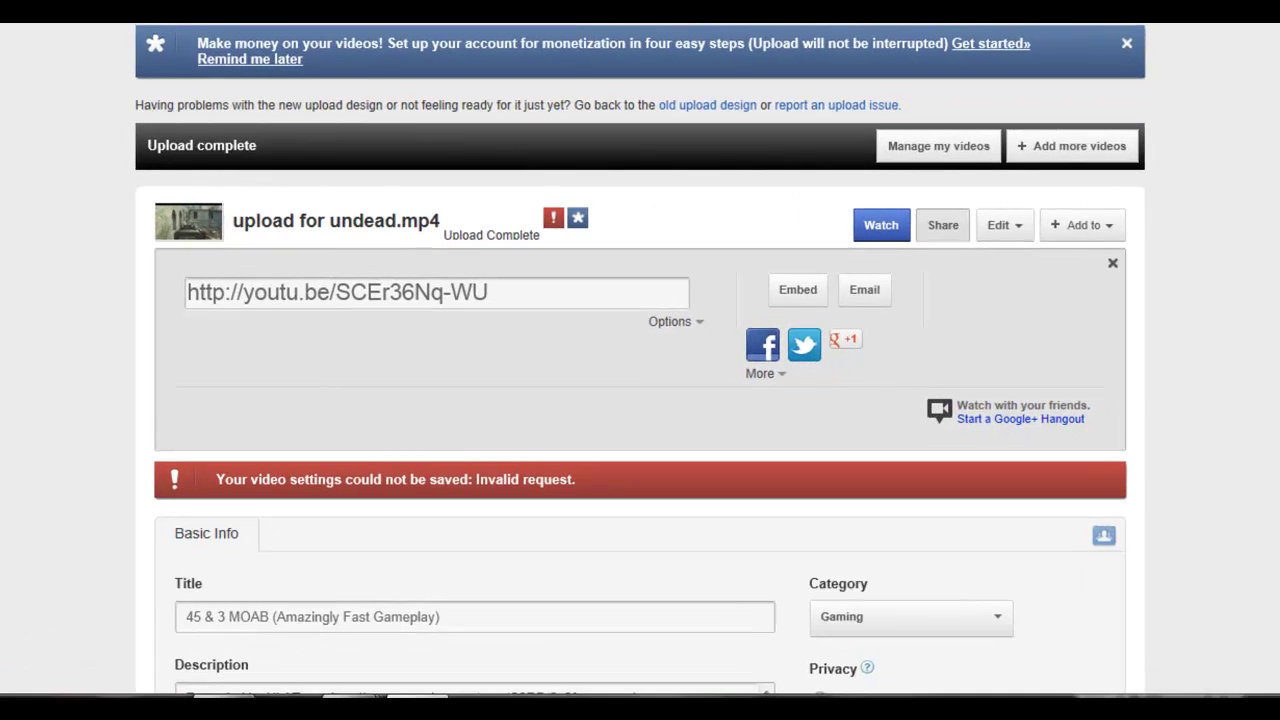
Clear the uploaded video's existing title so the Title field is empty
{"action": "scroll", "coordinate": [640, 400], "scroll_direction": "down", "scroll_amount": 2}
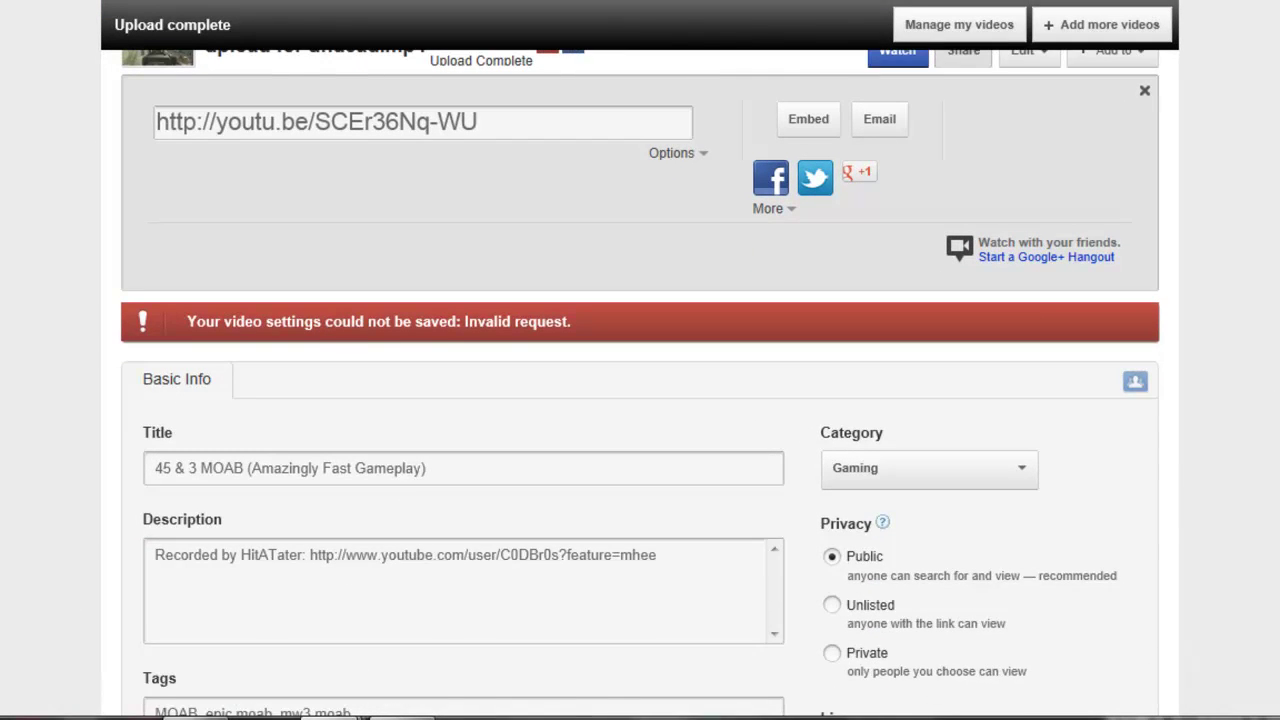
{"action": "scroll", "coordinate": [640, 400], "scroll_direction": "up", "scroll_amount": 1}
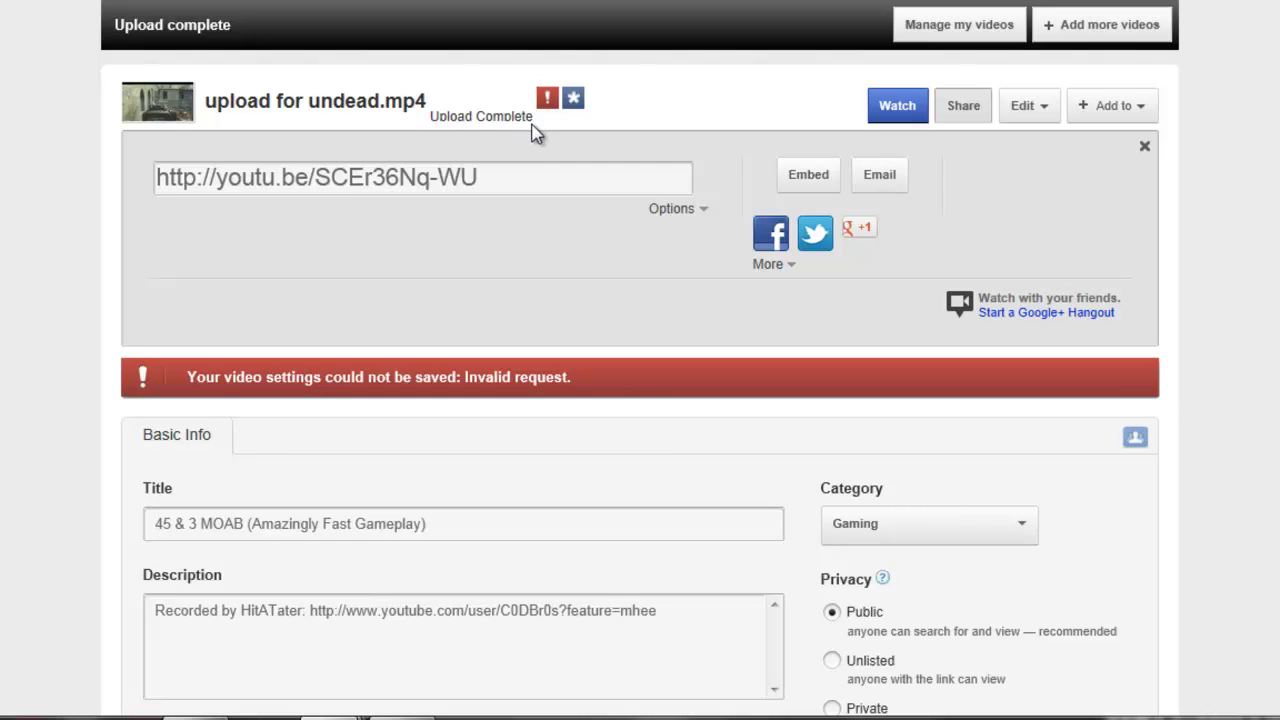
{"action": "left_click_drag", "start_coordinate": [533, 118], "coordinate": [462, 113]}
{"action": "left_click", "coordinate": [396, 408]}
{"action": "scroll", "coordinate": [640, 400], "scroll_direction": "down", "scroll_amount": 3}
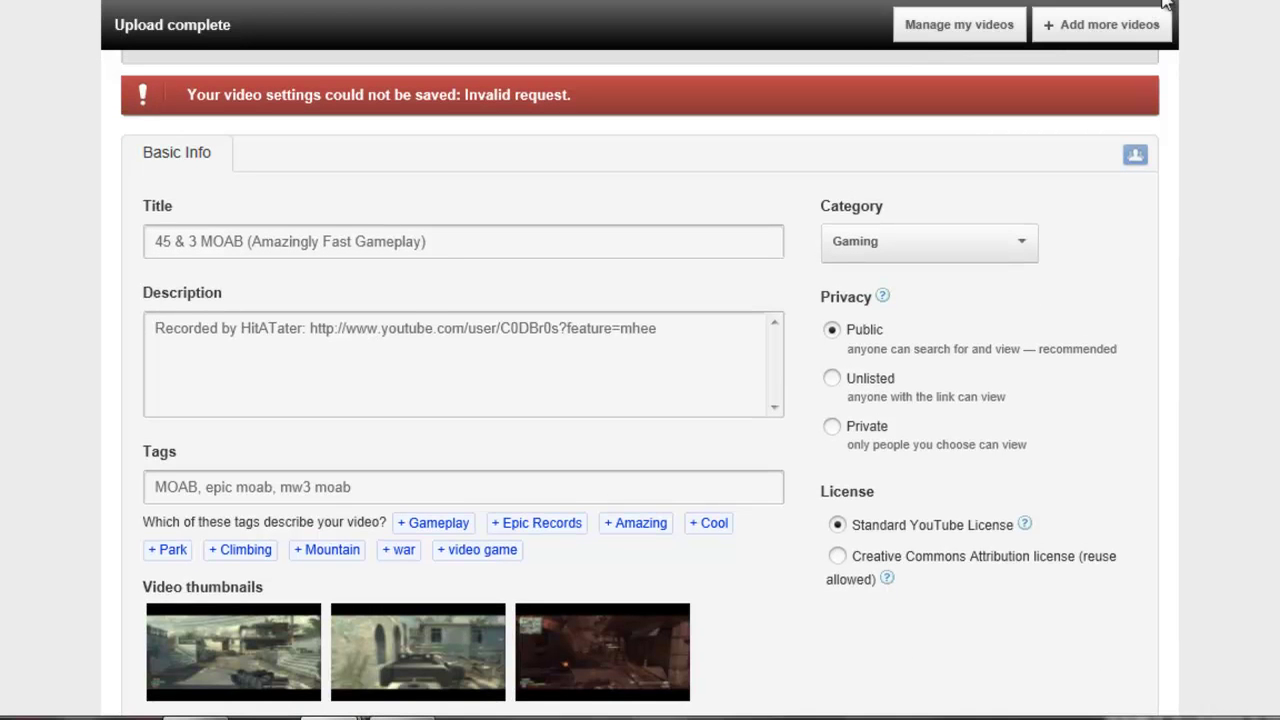
{"action": "left_click", "coordinate": [442, 247]}
{"action": "key", "text": "ctrl+a"}
{"action": "key", "text": "BackSpace"}
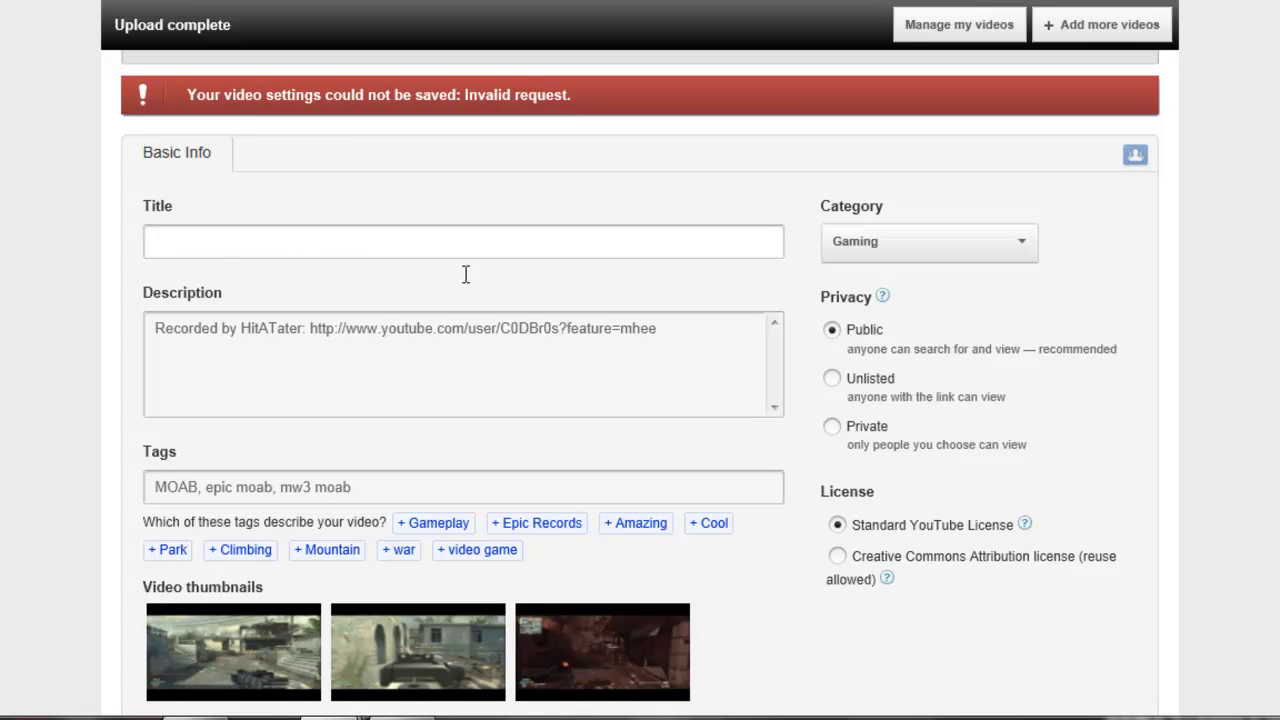
{"action": "key", "text": "Tab"}
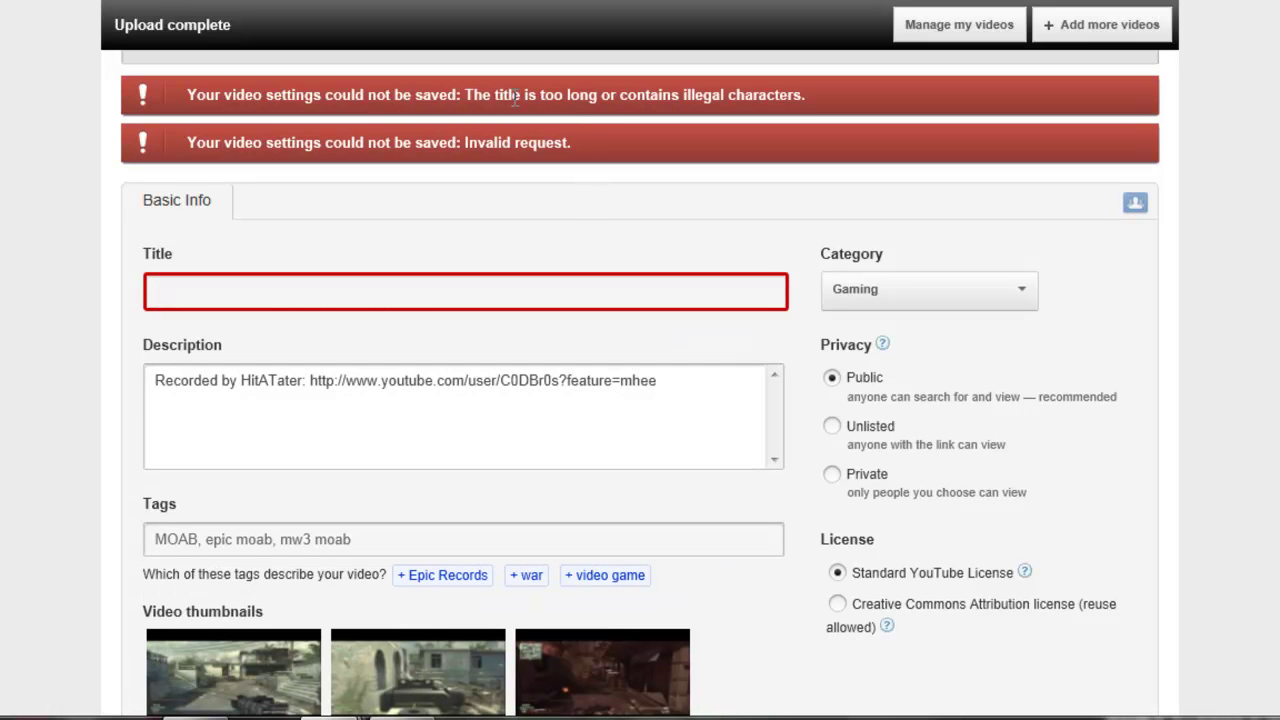
Delete all of the old description text
{"action": "left_click_drag", "start_coordinate": [620, 95], "coordinate": [745, 105]}
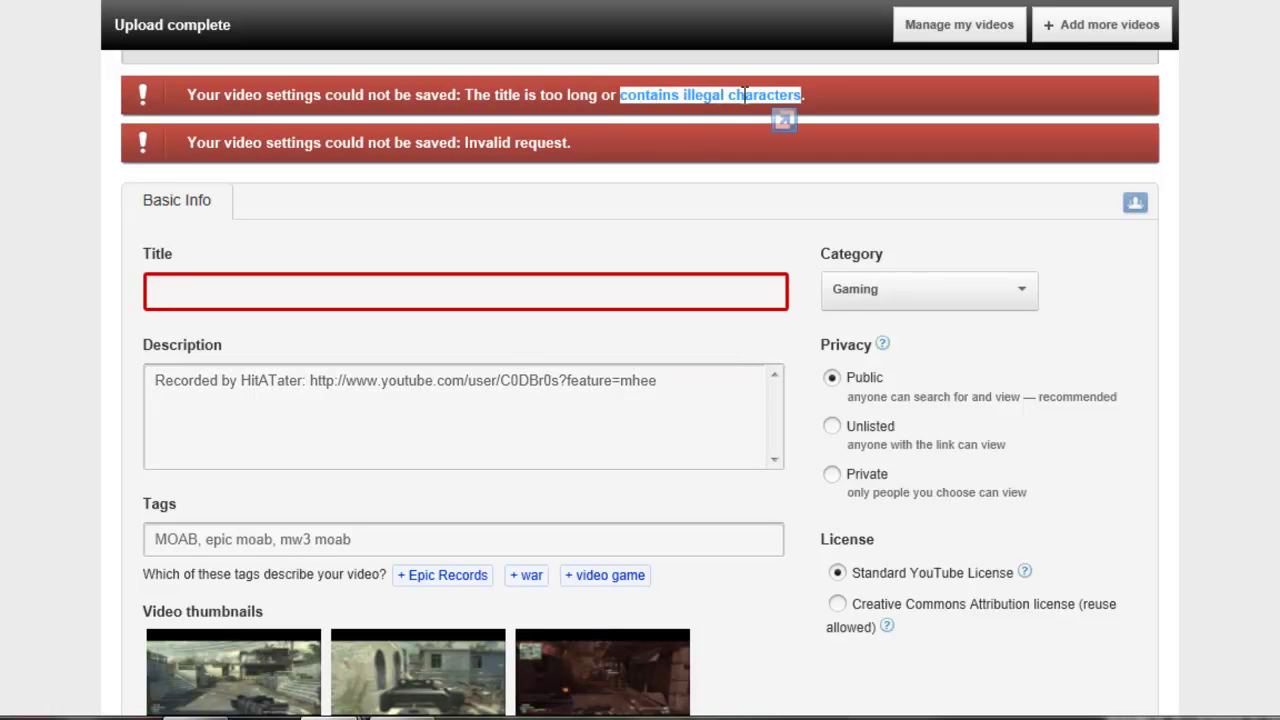
{"action": "left_click", "coordinate": [743, 94]}
{"action": "left_click", "coordinate": [663, 389]}
{"action": "left_click_drag", "start_coordinate": [663, 389], "coordinate": [45, 383]}
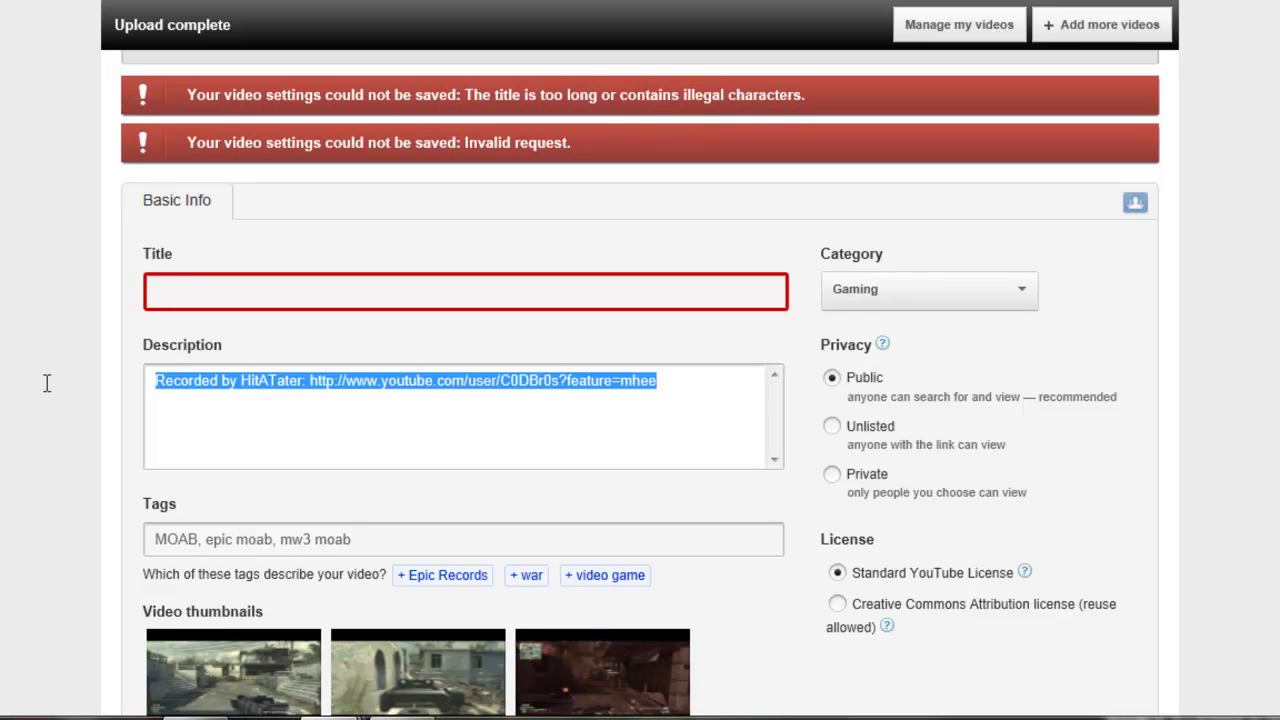
{"action": "key", "text": "BackSpace"}
Remove all existing tags, leaving the Tags field blank
{"action": "left_click", "coordinate": [284, 287]}
{"action": "left_click_drag", "start_coordinate": [418, 548], "coordinate": [145, 540]}
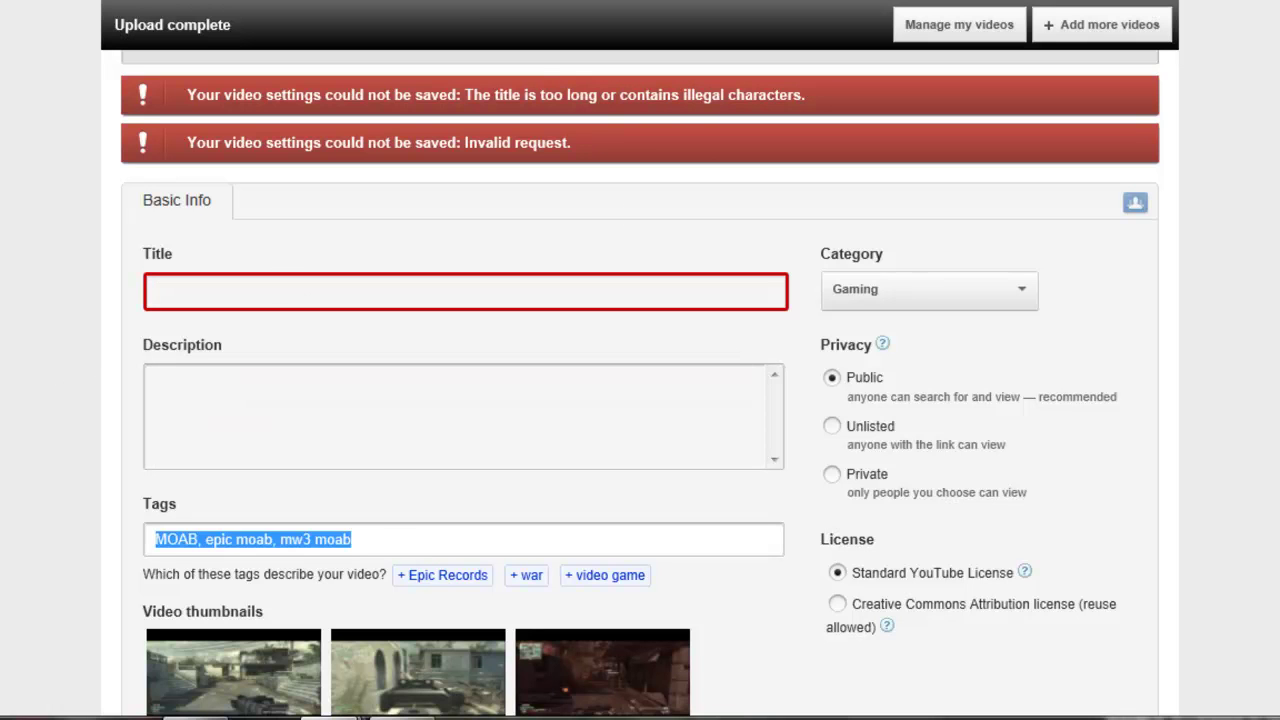
{"action": "key", "text": "BackSpace"}
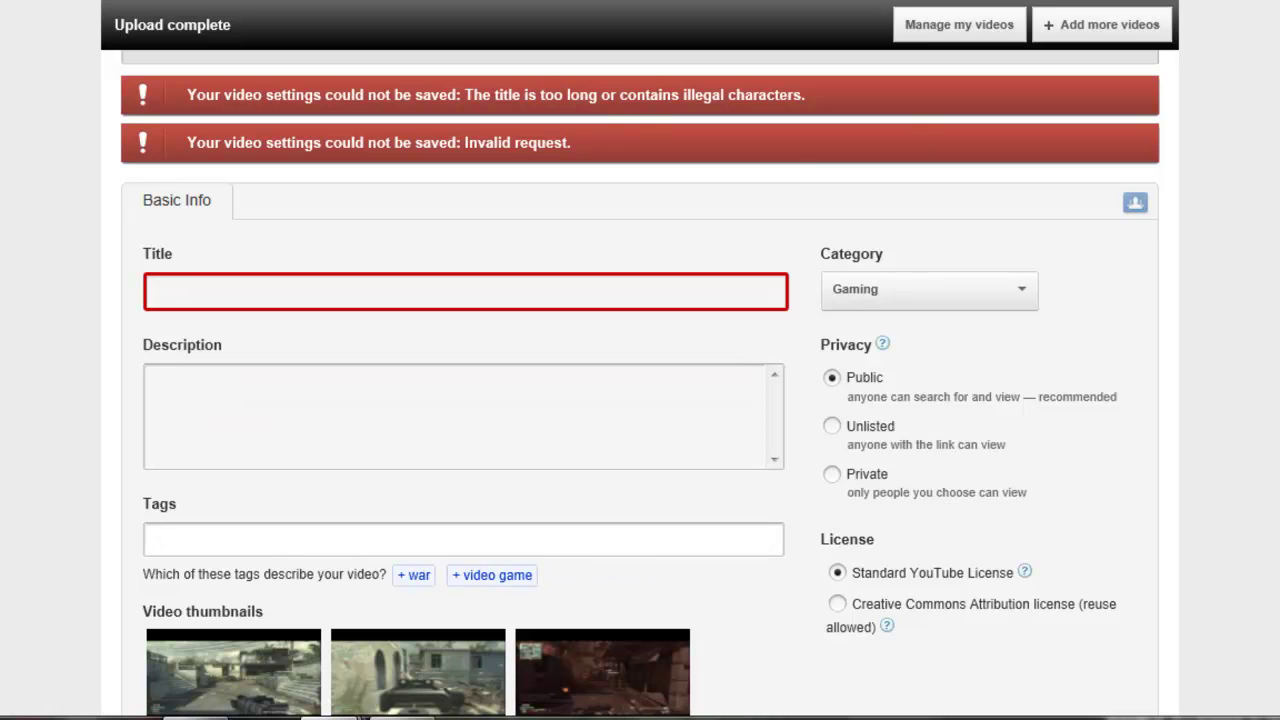
{"action": "scroll", "coordinate": [810, 175], "scroll_direction": "up", "scroll_amount": 2}
{"action": "scroll", "coordinate": [640, 360], "scroll_direction": "up", "scroll_amount": 3}
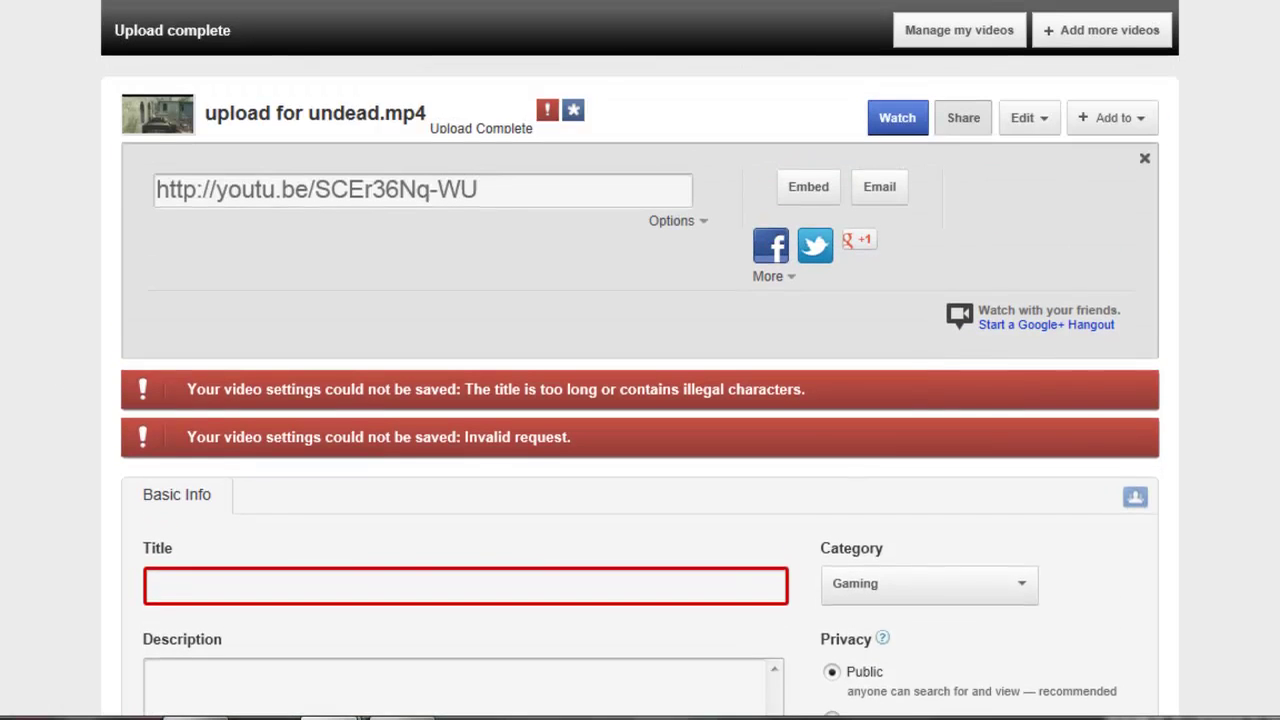
{"action": "scroll", "coordinate": [640, 360], "scroll_direction": "down", "scroll_amount": 5}
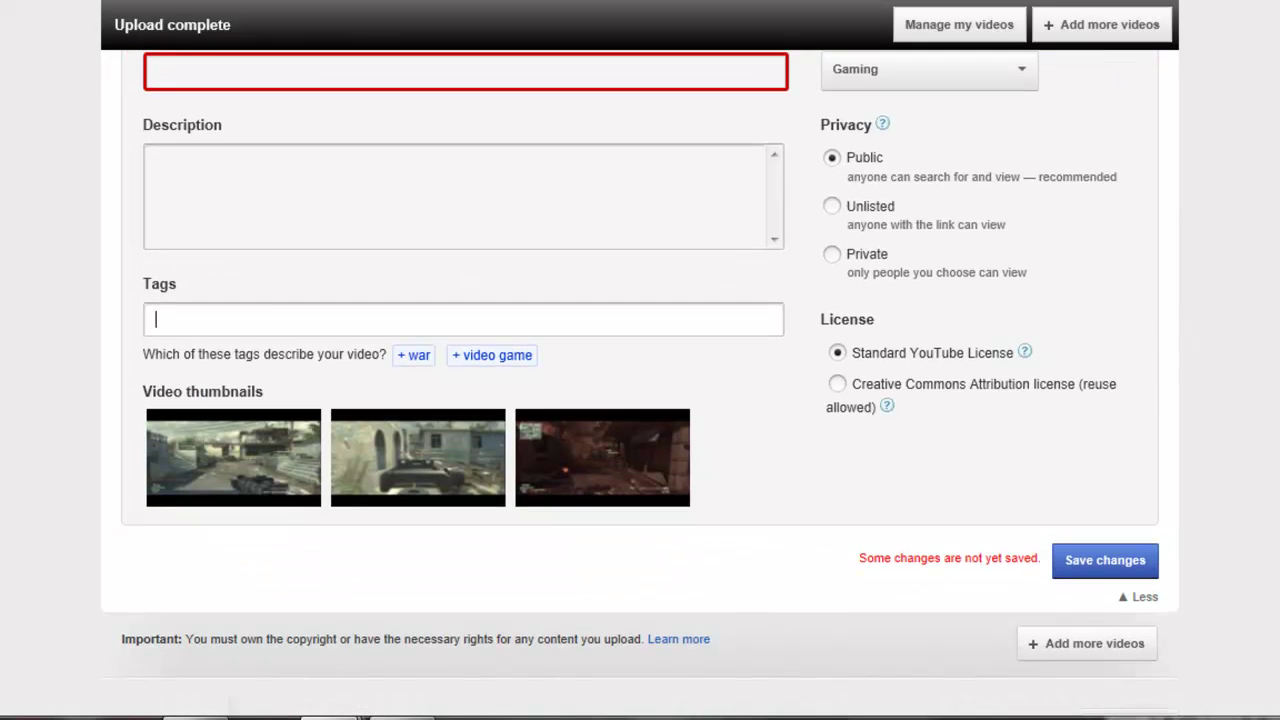
Try saving the blank settings three times, then open the 'upload for undead' watch page
{"action": "left_click", "coordinate": [1090, 569]}
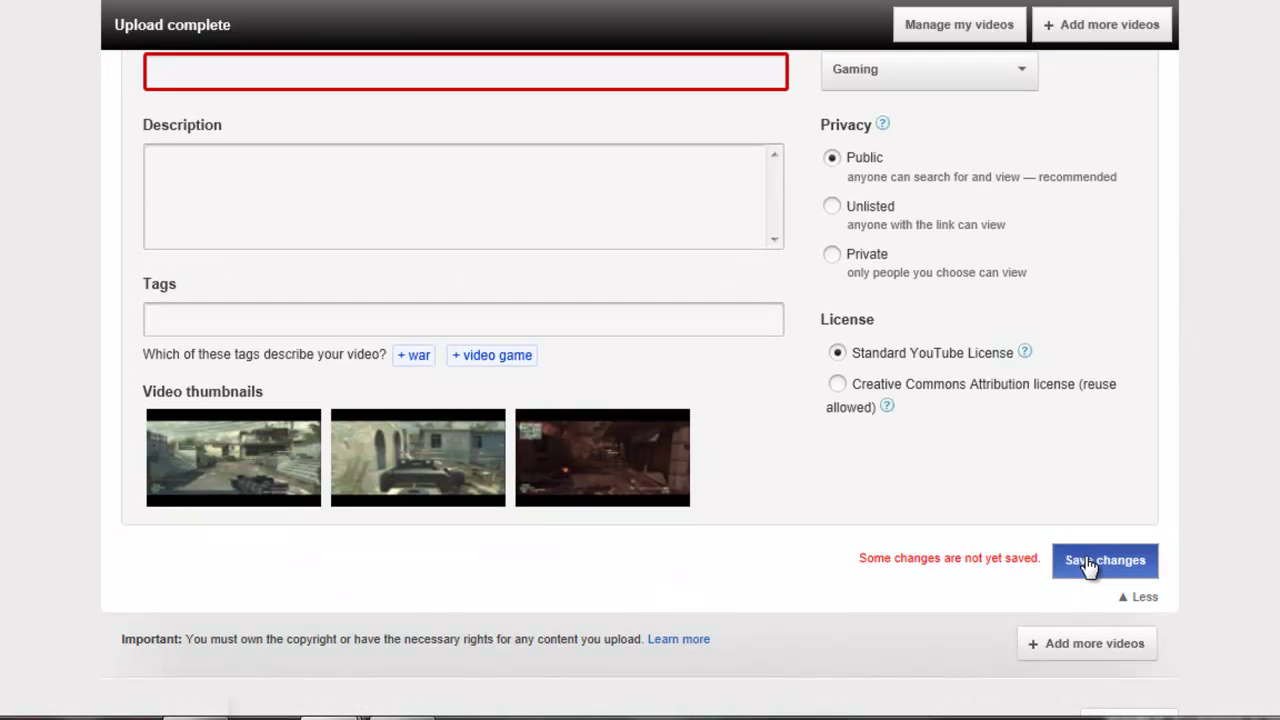
{"action": "left_click", "coordinate": [1090, 567]}
{"action": "left_click", "coordinate": [1090, 567]}
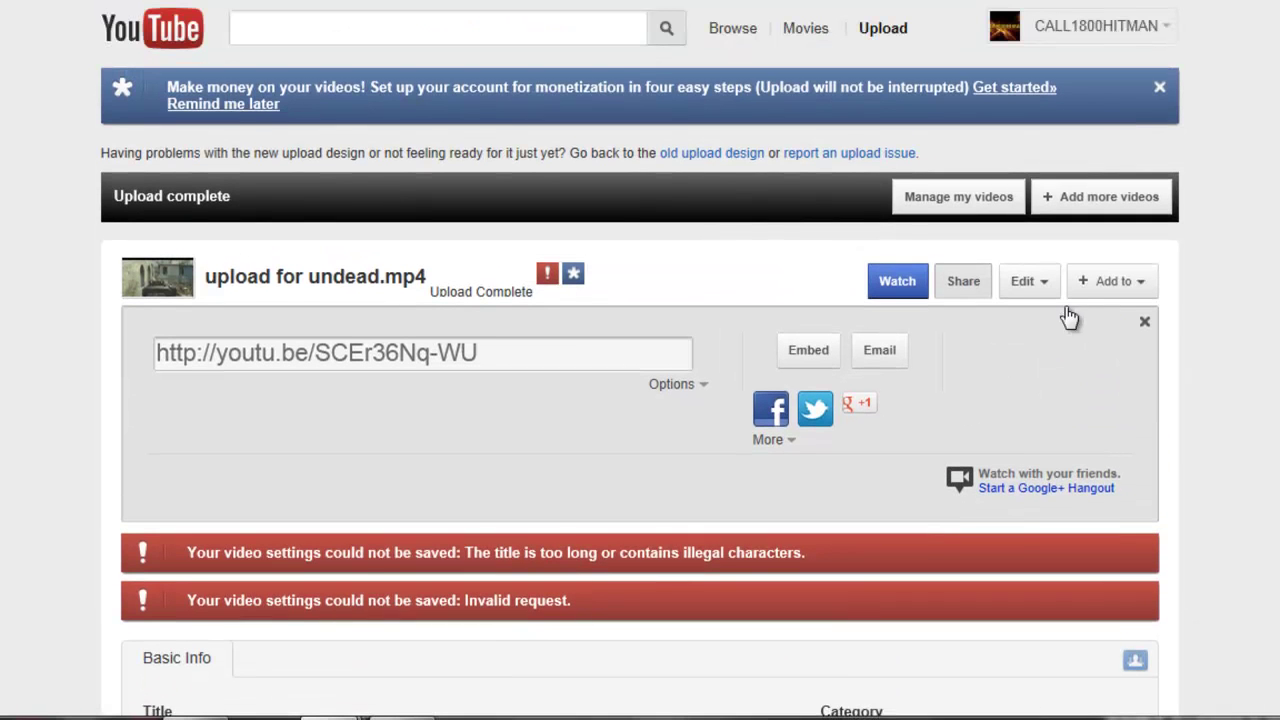
{"action": "left_click", "coordinate": [913, 285]}
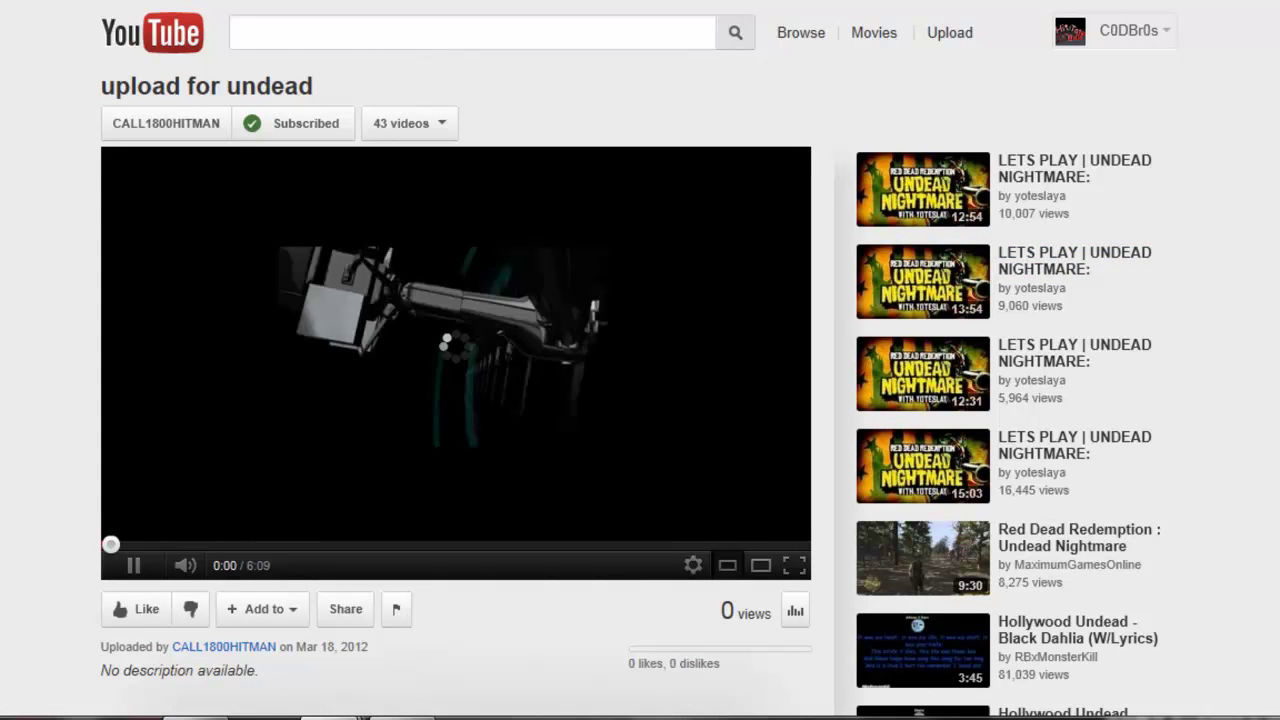
Play the 'upload for undead' video with the volume lowered while scrolling the watch page
{"action": "scroll", "coordinate": [640, 360], "scroll_direction": "down", "scroll_amount": 1}
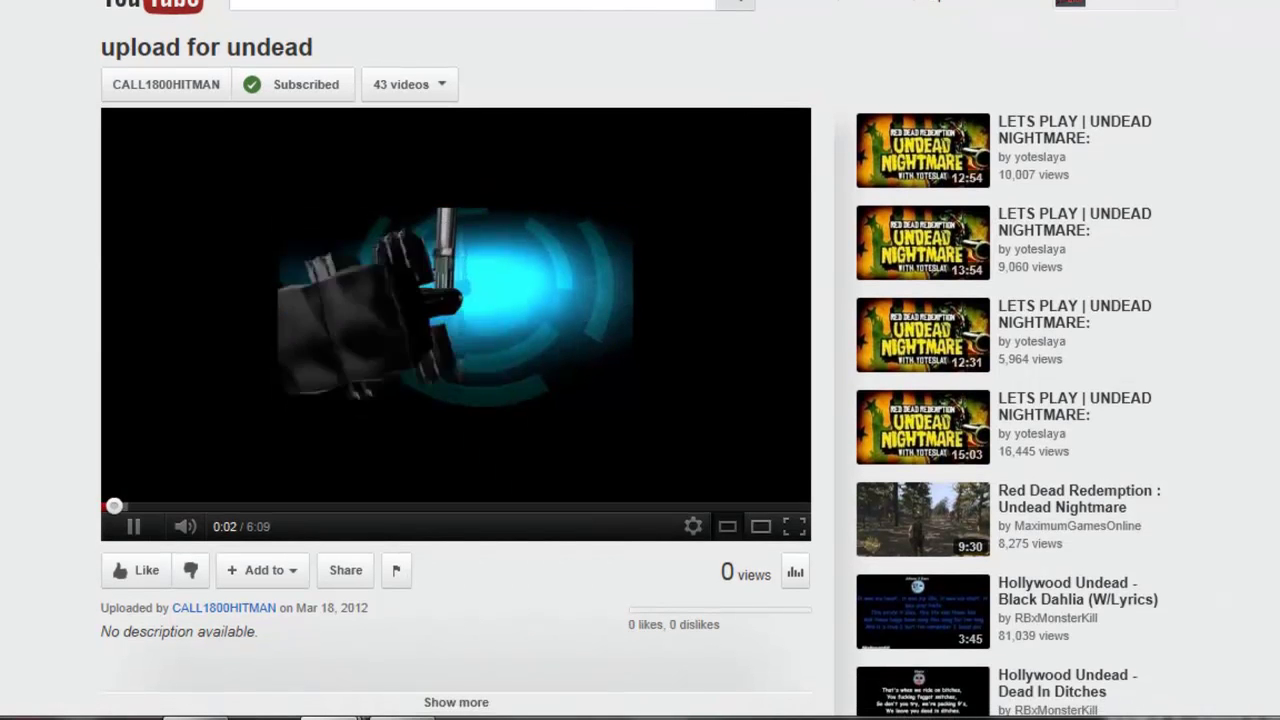
{"action": "scroll", "coordinate": [640, 360], "scroll_direction": "up", "scroll_amount": 1}
{"action": "scroll", "coordinate": [640, 360], "scroll_direction": "up", "scroll_amount": 1}
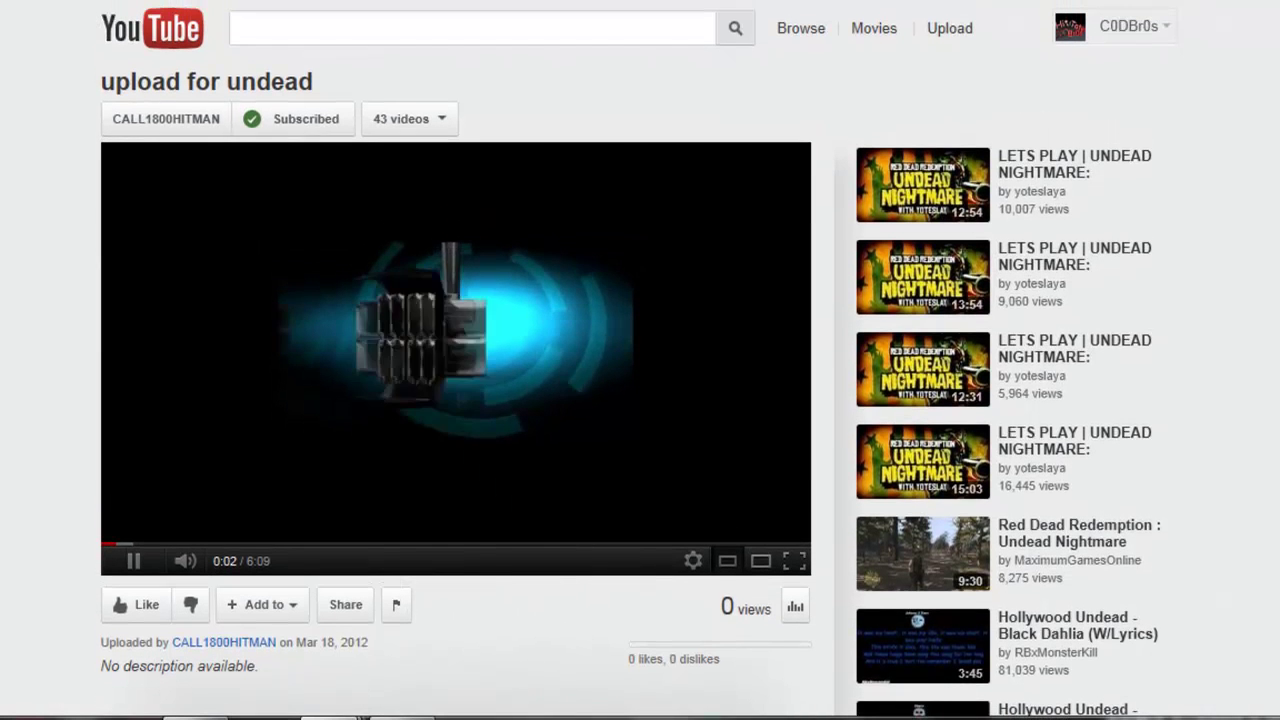
{"action": "key", "text": "XF86AudioRaiseVolume"}
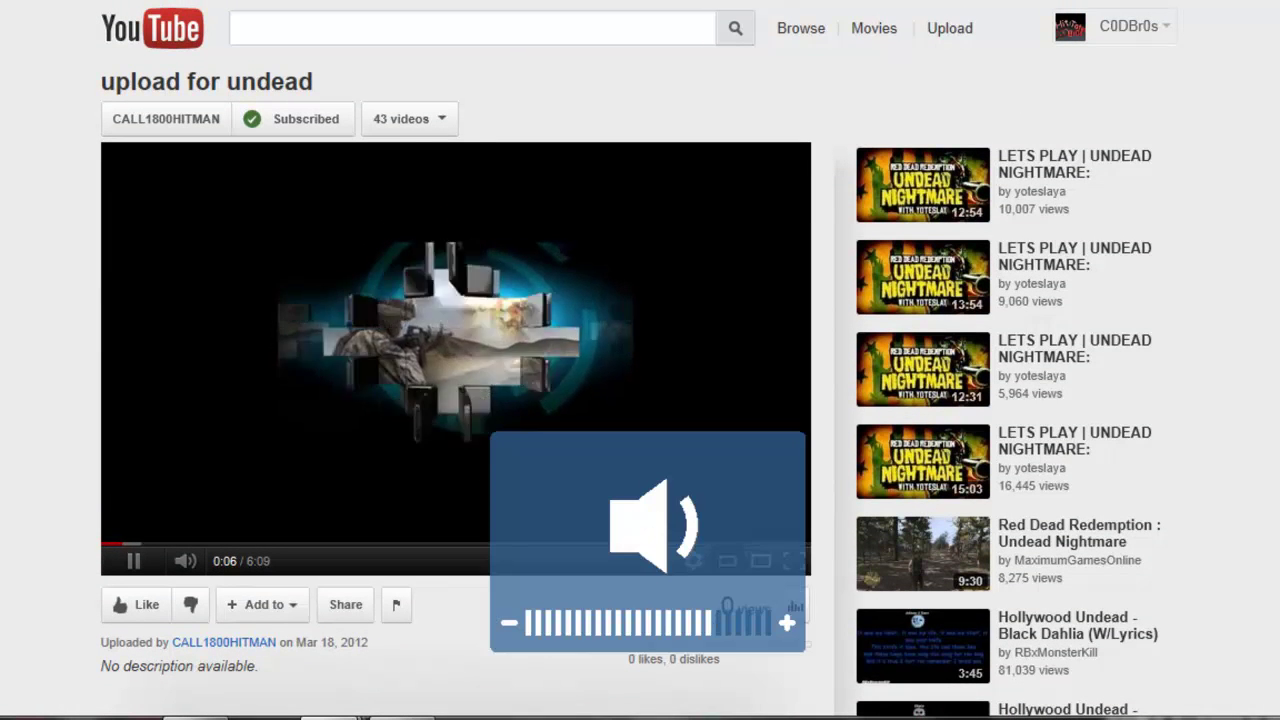
{"action": "key", "text": "XF86AudioLowerVolume"}
{"action": "key", "text": "XF86AudioLowerVolume"}
{"action": "key", "text": "XF86AudioLowerVolume"}
{"action": "key", "text": "XF86AudioLowerVolume"}
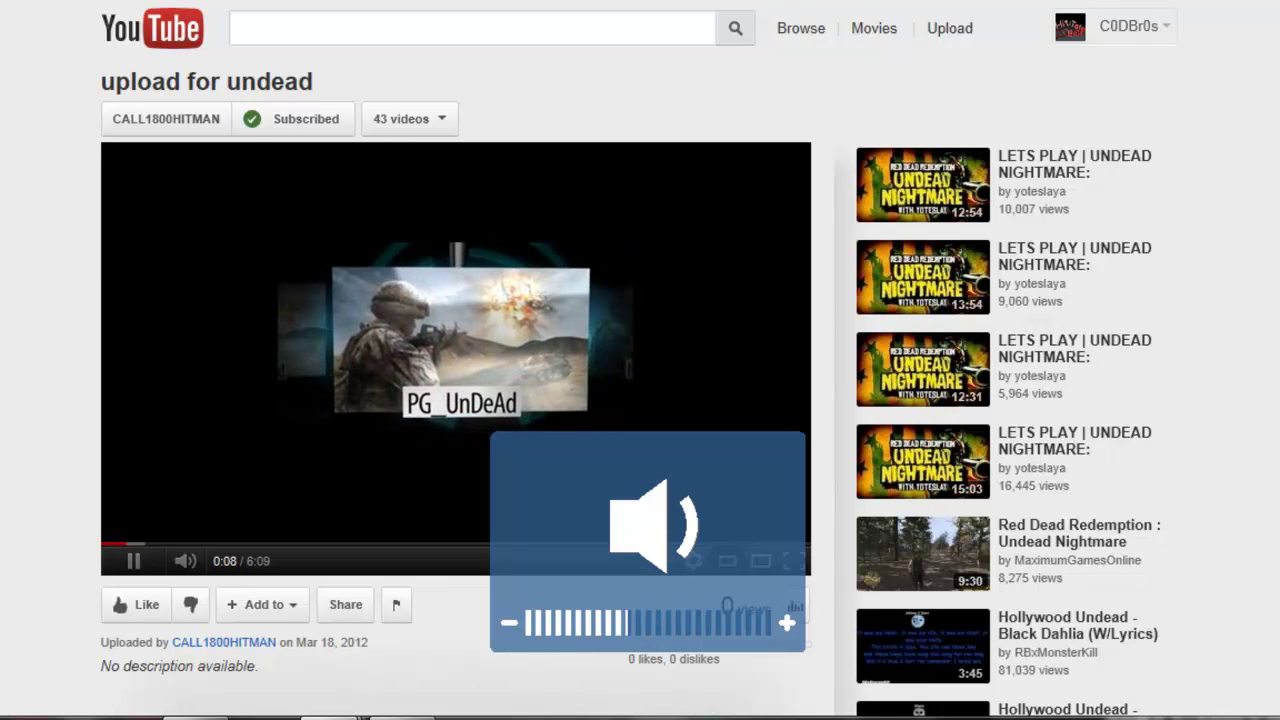
{"action": "key", "text": "XF86AudioLowerVolume"}
{"action": "key", "text": "XF86AudioLowerVolume"}
{"action": "key", "text": "XF86AudioLowerVolume"}
{"action": "key", "text": "XF86AudioLowerVolume"}
{"action": "key", "text": "XF86AudioLowerVolume"}
{"action": "key", "text": "XF86AudioLowerVolume"}
{"action": "key", "text": "XF86AudioLowerVolume"}
{"action": "key", "text": "XF86AudioLowerVolume"}
{"action": "key", "text": "XF86AudioLowerVolume"}
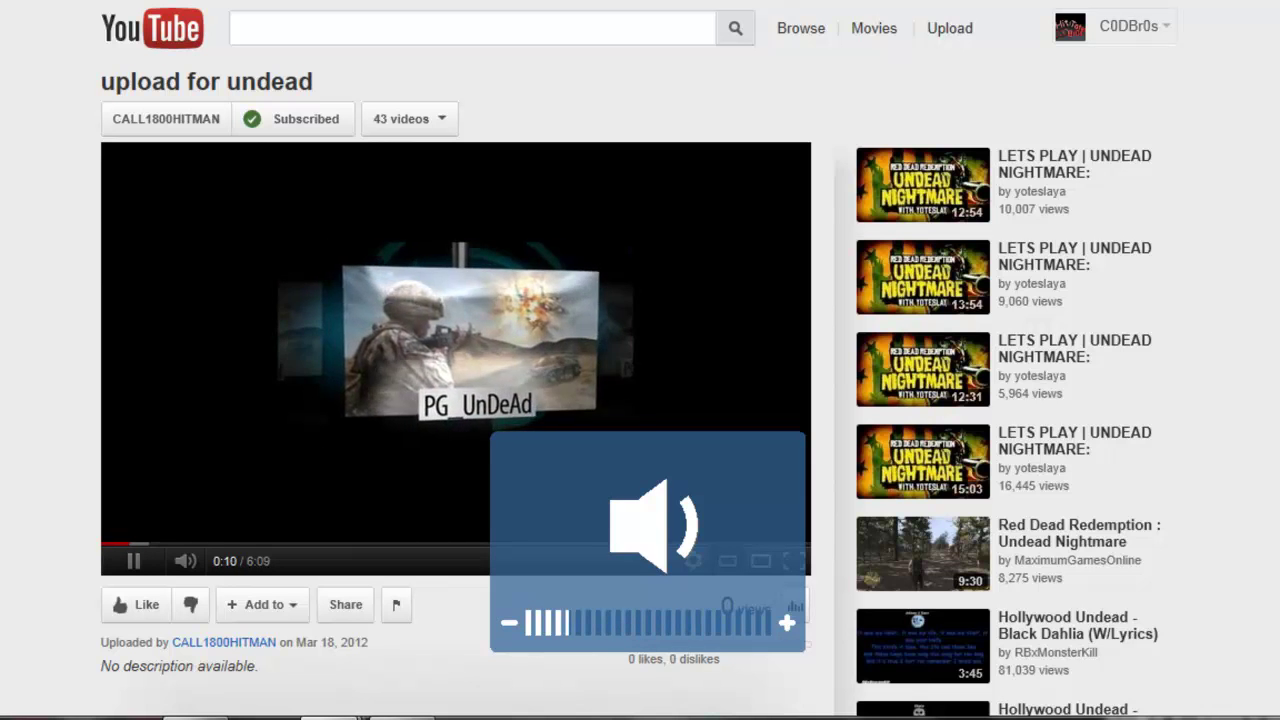
{"action": "scroll", "coordinate": [640, 360], "scroll_direction": "down", "scroll_amount": 2}
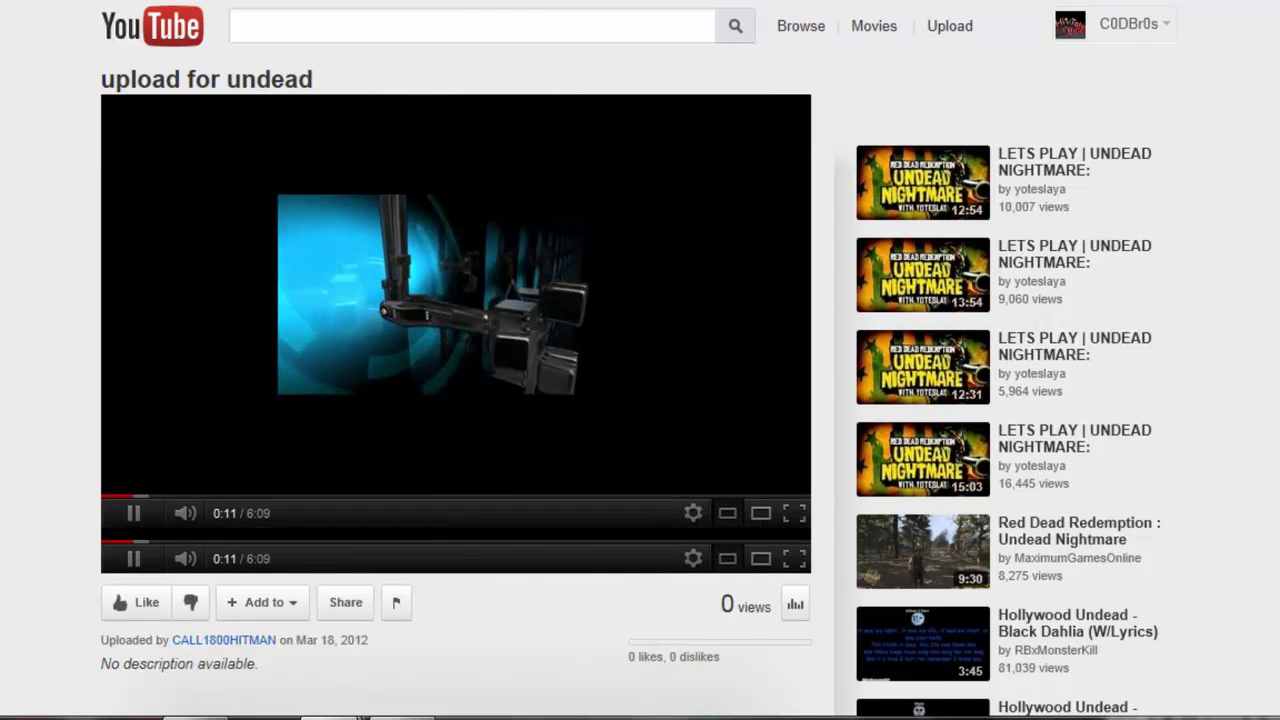
{"action": "scroll", "coordinate": [545, 428], "scroll_direction": "down", "scroll_amount": 1}
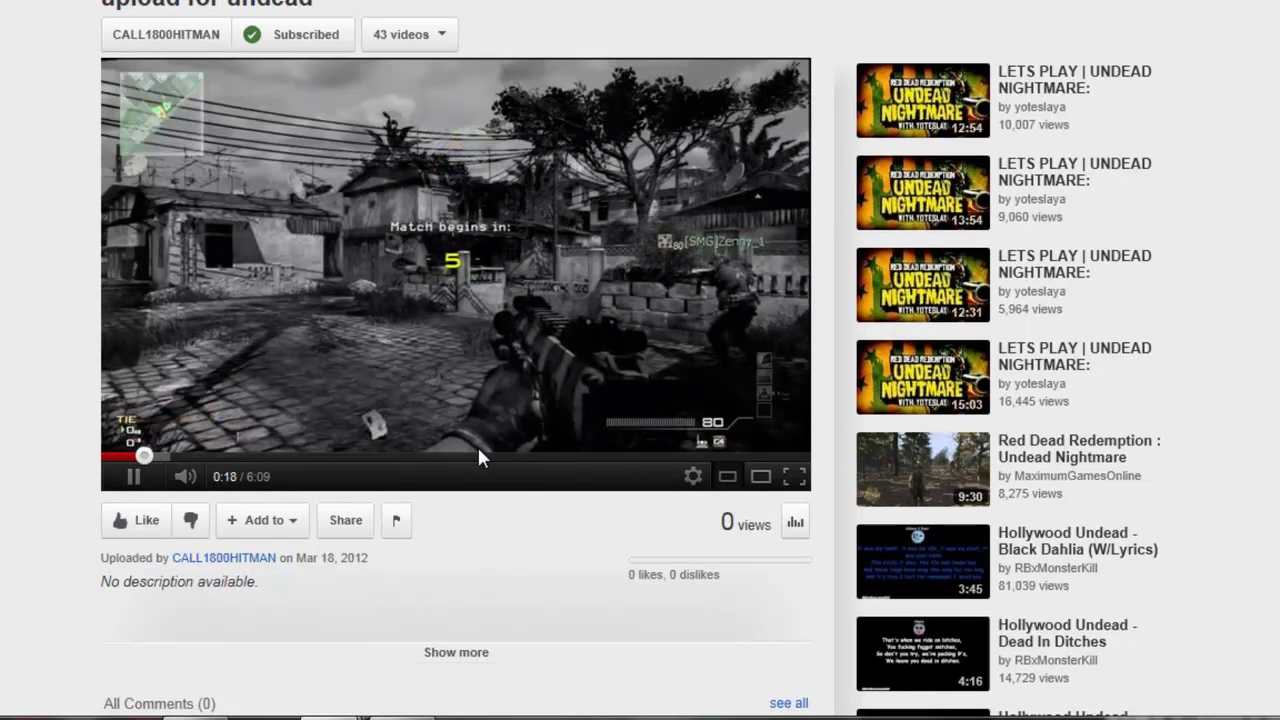
{"action": "scroll", "coordinate": [640, 400], "scroll_direction": "down", "scroll_amount": 1}
{"action": "scroll", "coordinate": [655, 438], "scroll_direction": "down", "scroll_amount": 3}
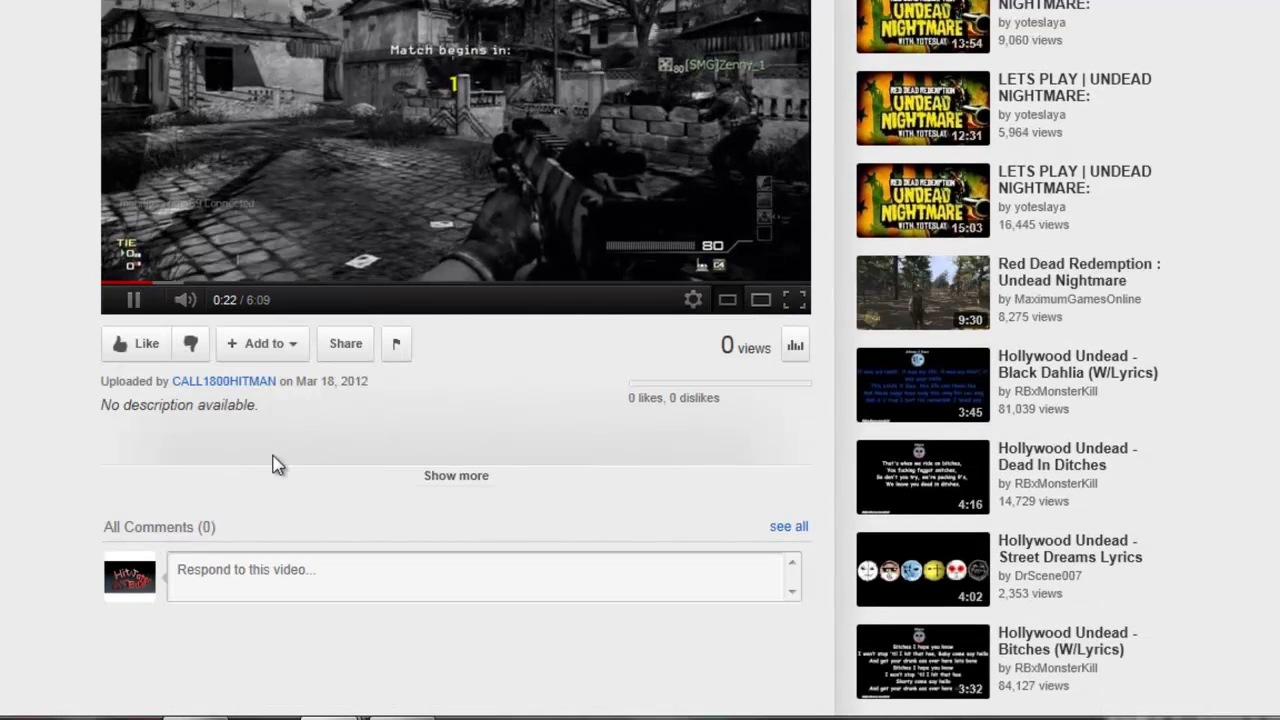
{"action": "scroll", "coordinate": [725, 160], "scroll_direction": "up", "scroll_amount": 5}
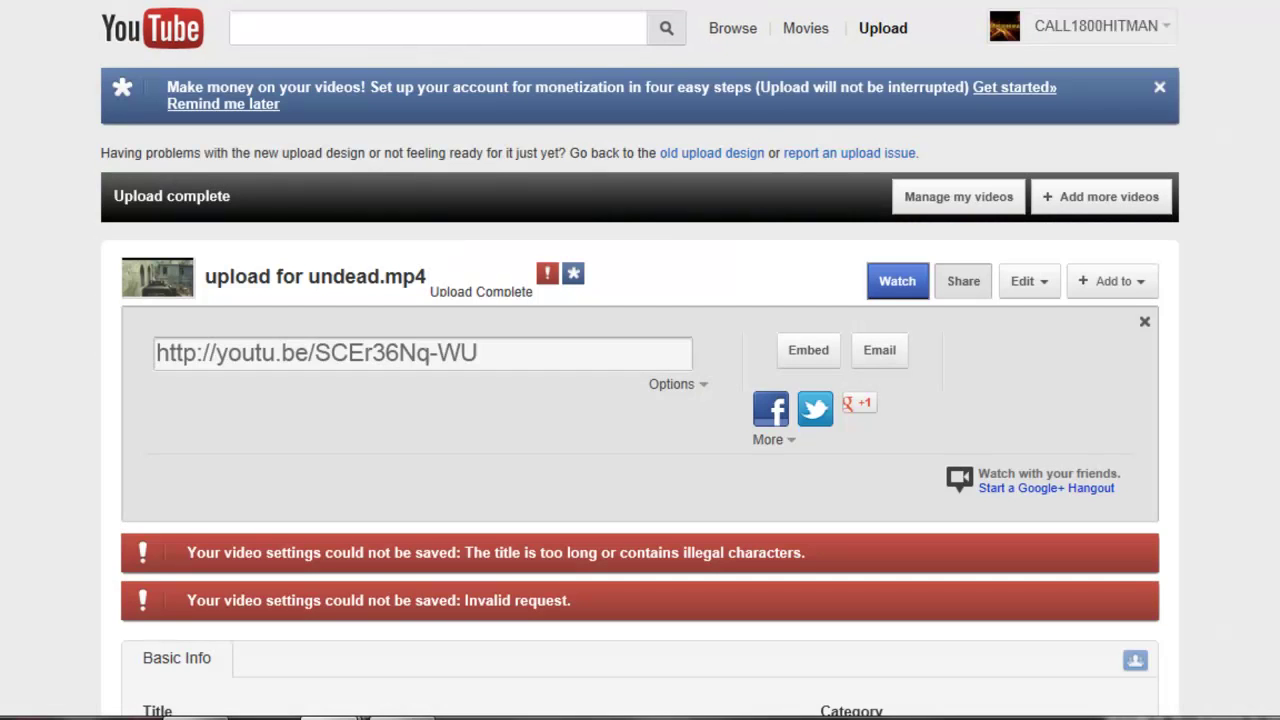
Head to Video Manager, leaving the upload page despite unsaved changes, and reopen the account menu
{"action": "left_click", "coordinate": [1107, 27]}
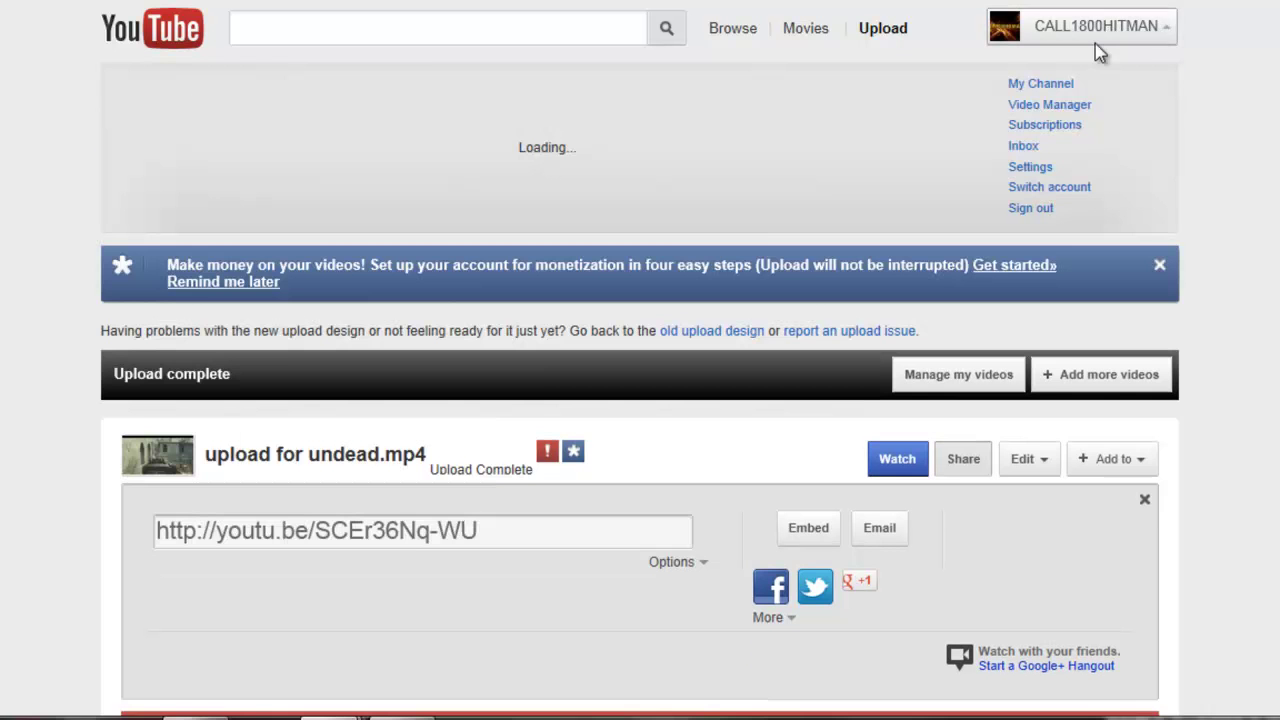
{"action": "left_click", "coordinate": [1050, 107]}
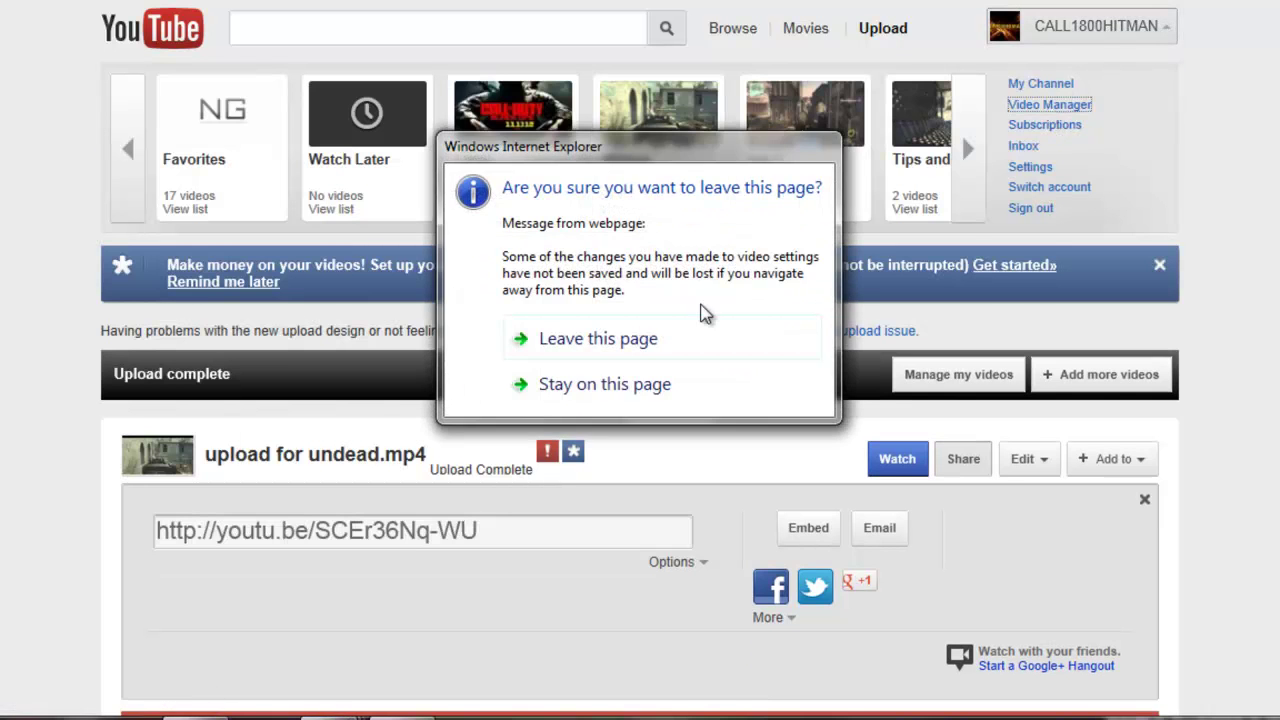
{"action": "left_click", "coordinate": [665, 342]}
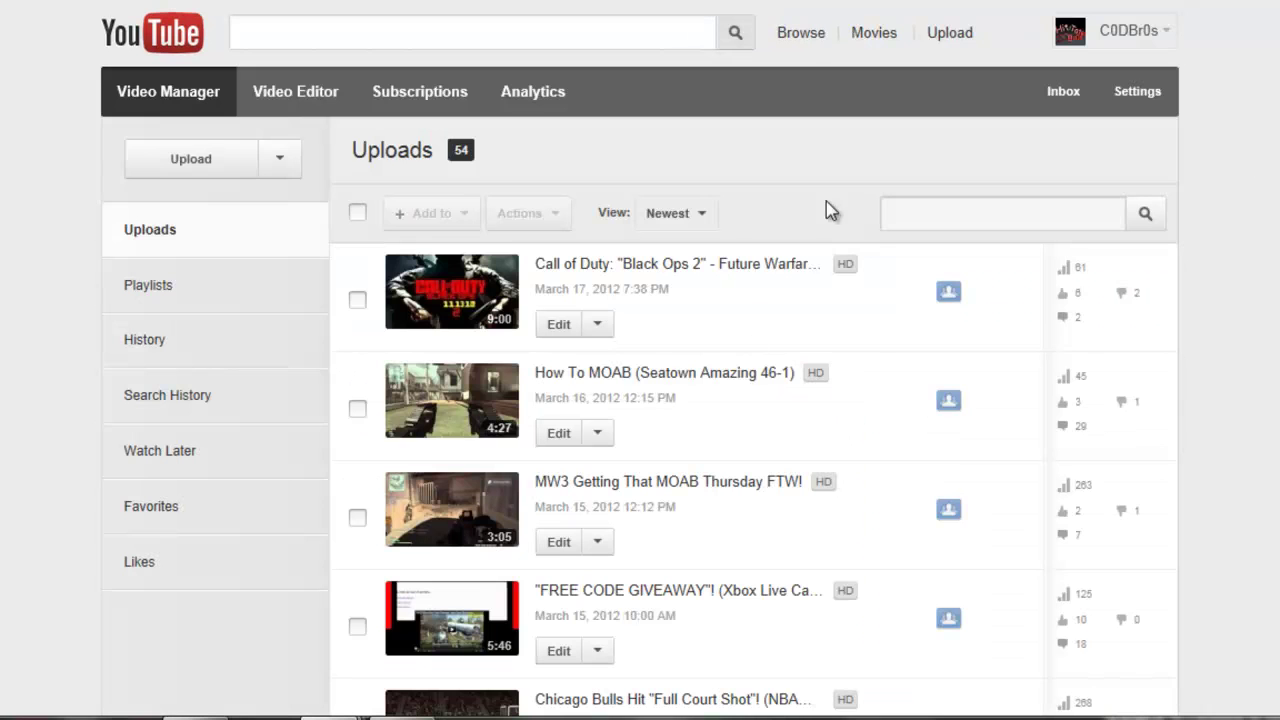
{"action": "left_click", "coordinate": [1125, 30]}
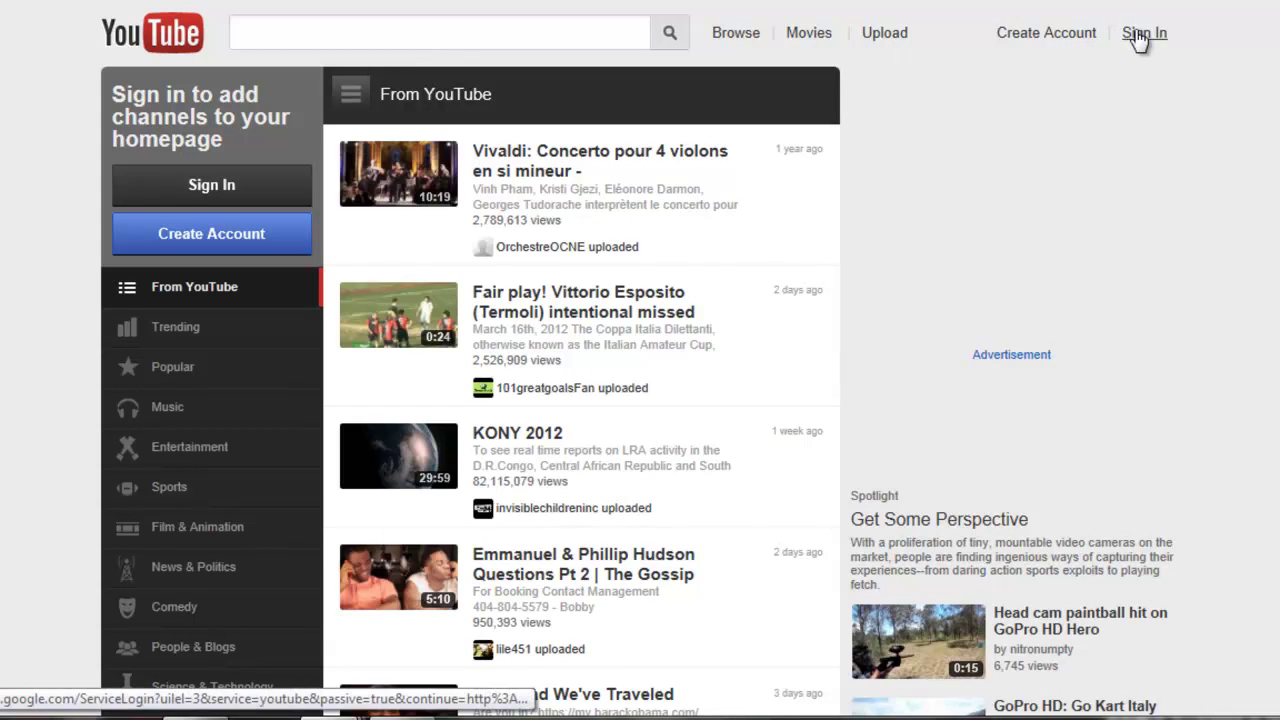
Sign back in to the channel's account with its username and password
{"action": "left_click", "coordinate": [1140, 35]}
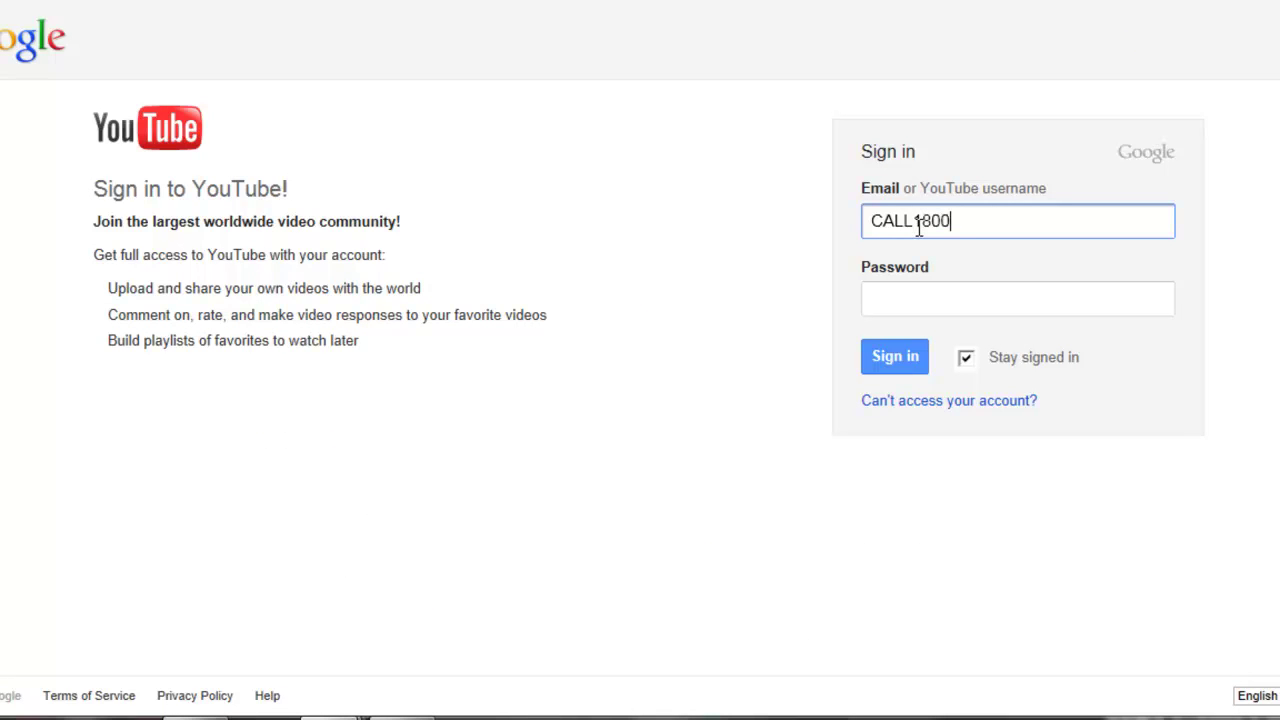
{"action": "left_click", "coordinate": [874, 297]}
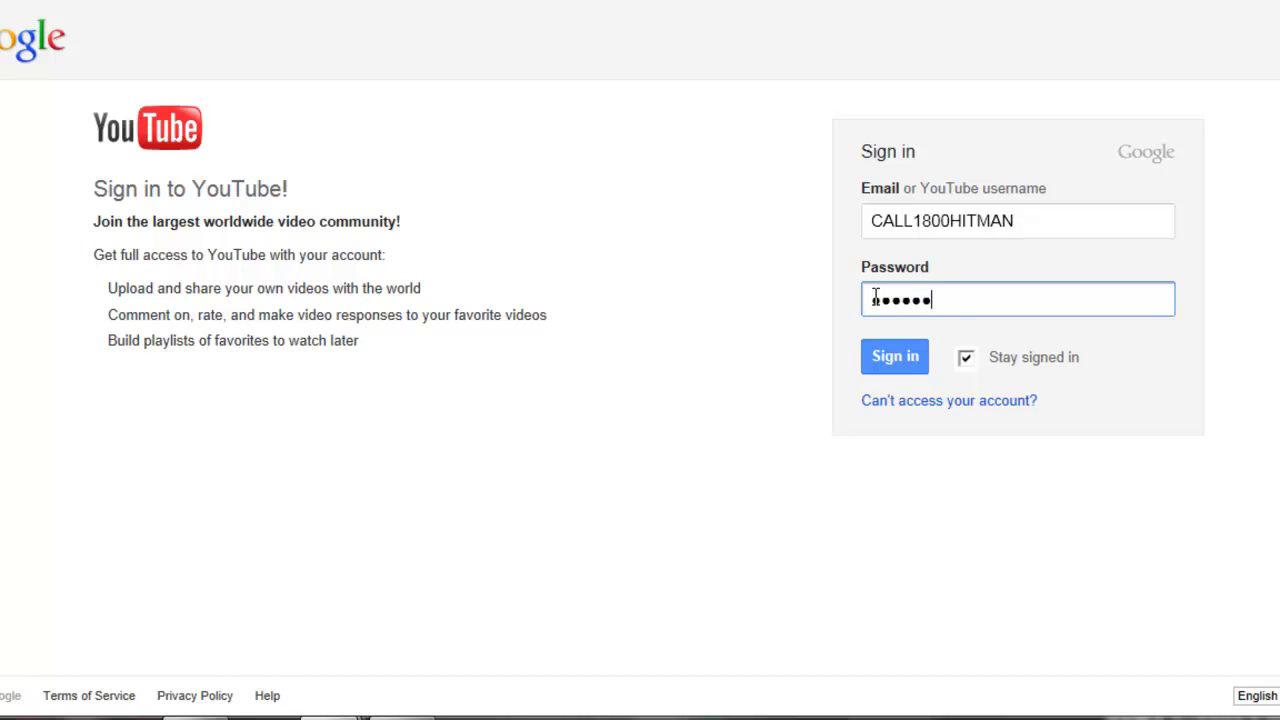
{"action": "left_click", "coordinate": [876, 362]}
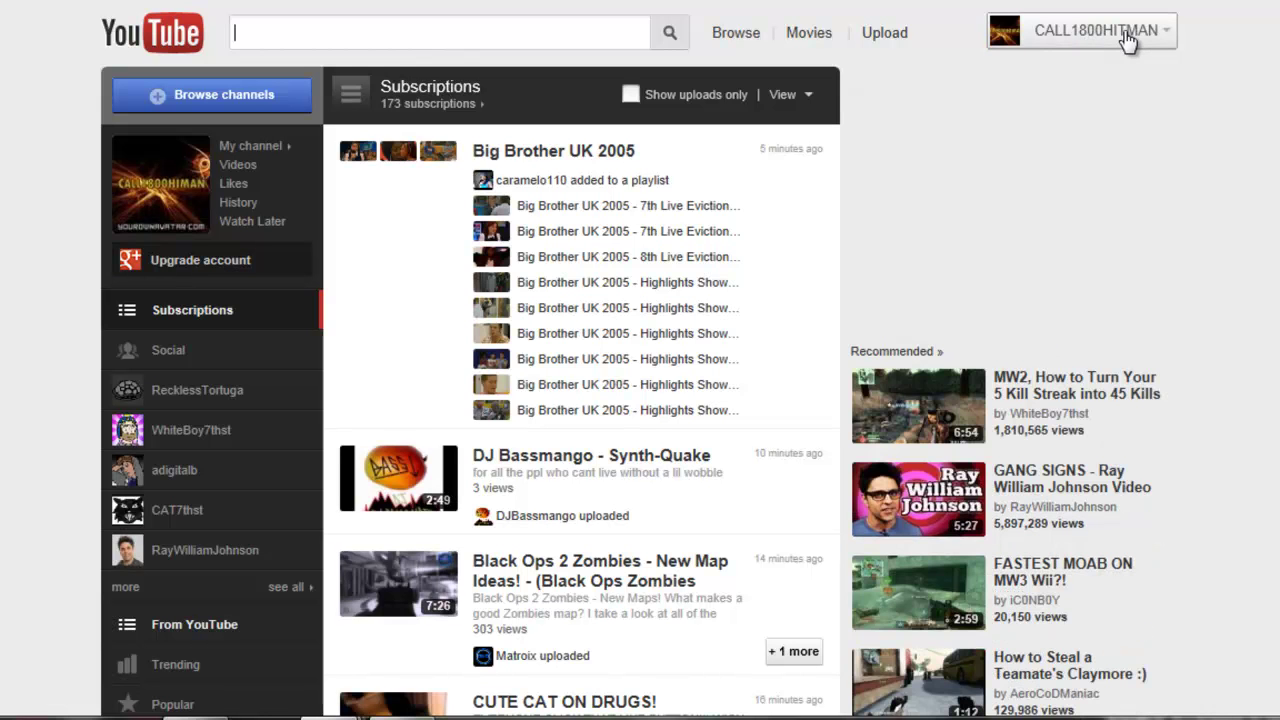
In Video Manager, select the two failed uploads and delete them permanently via Actions > Delete
{"action": "left_click", "coordinate": [1128, 40]}
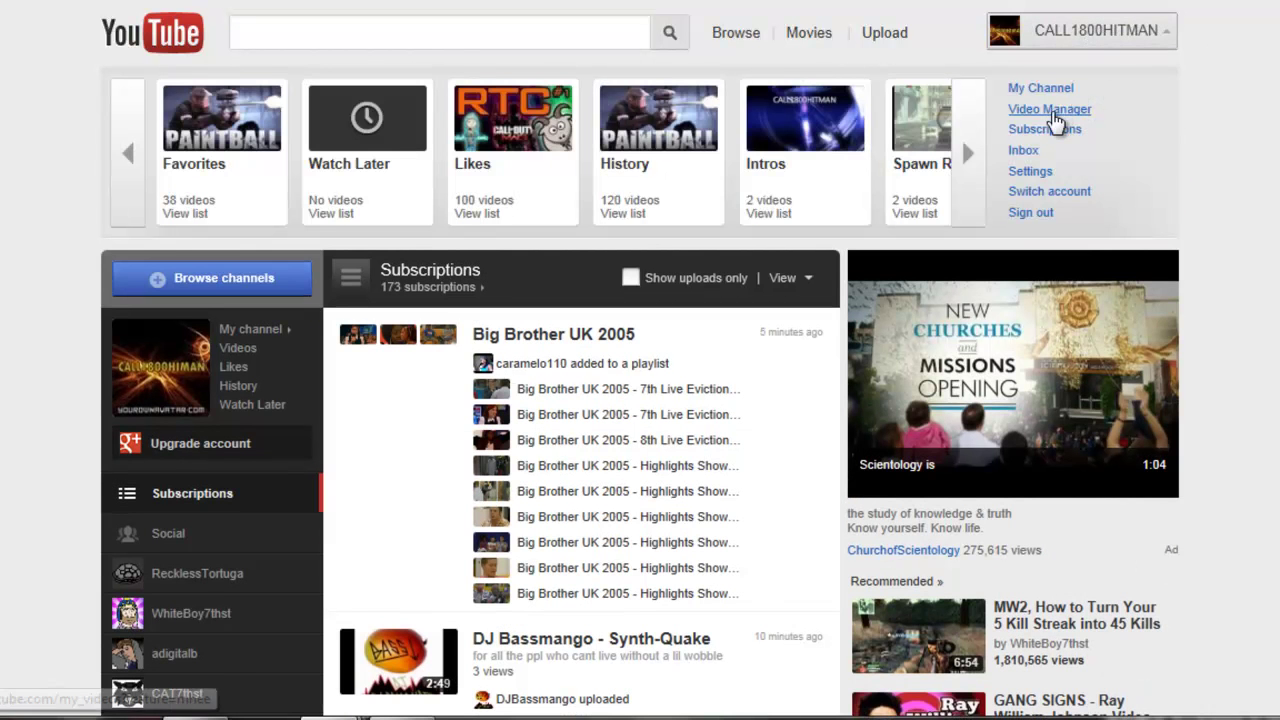
{"action": "left_click", "coordinate": [1053, 112]}
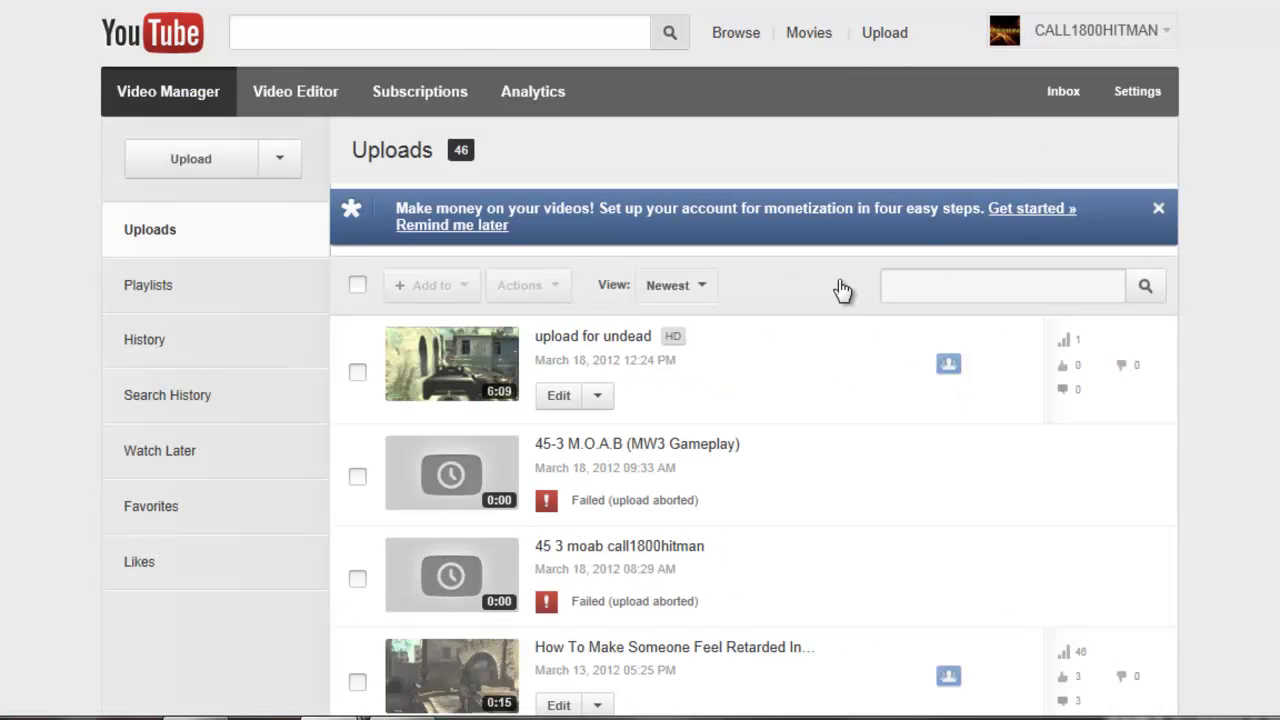
{"action": "left_click", "coordinate": [358, 477]}
{"action": "left_click", "coordinate": [358, 578]}
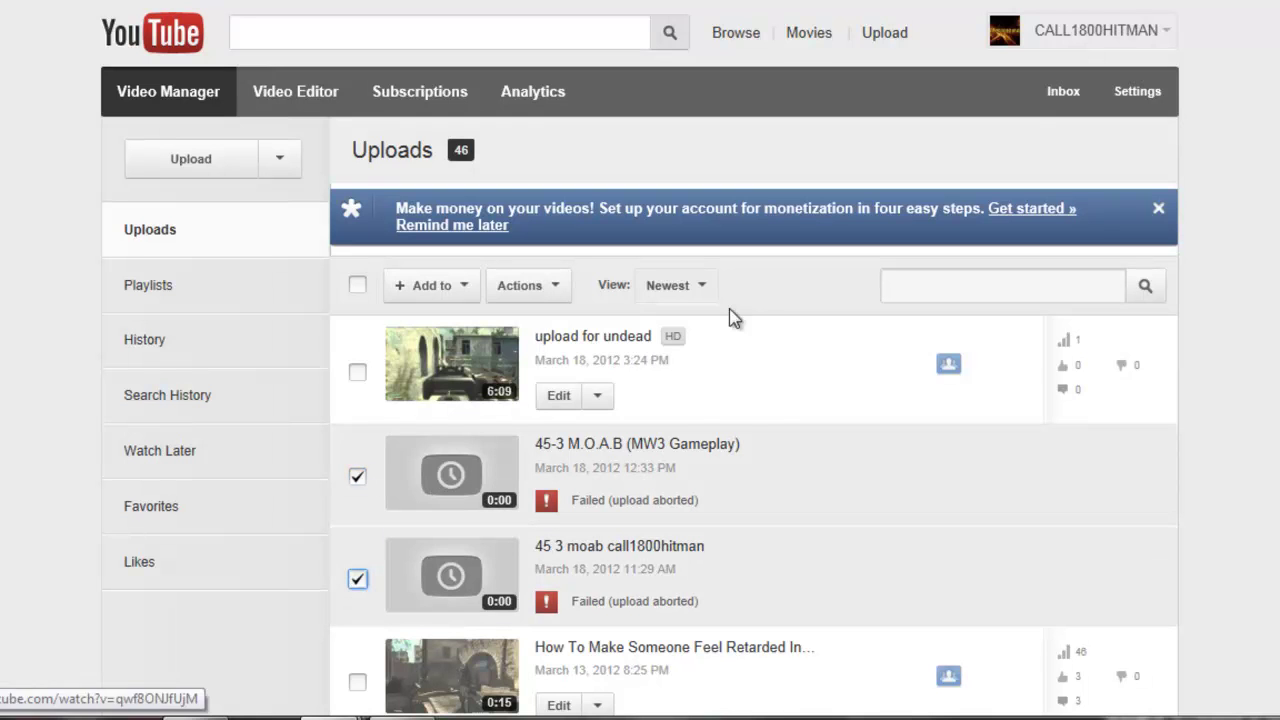
{"action": "left_click", "coordinate": [521, 288]}
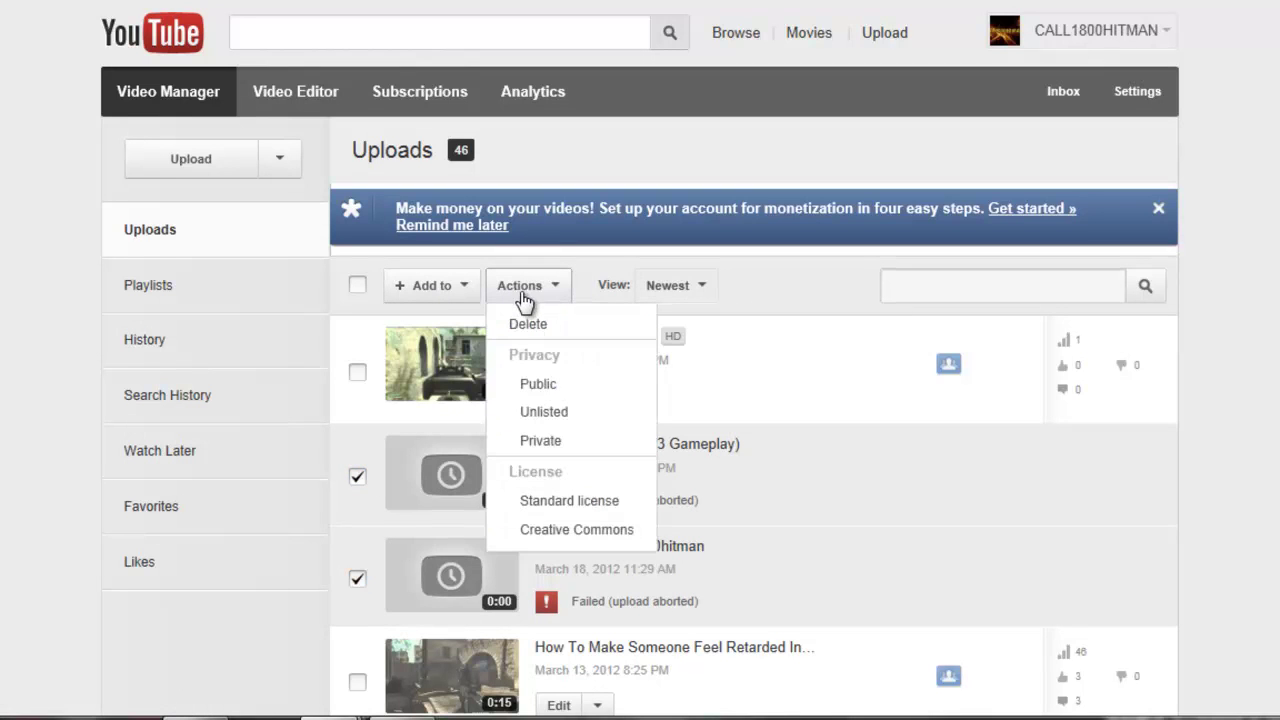
{"action": "left_click", "coordinate": [605, 331]}
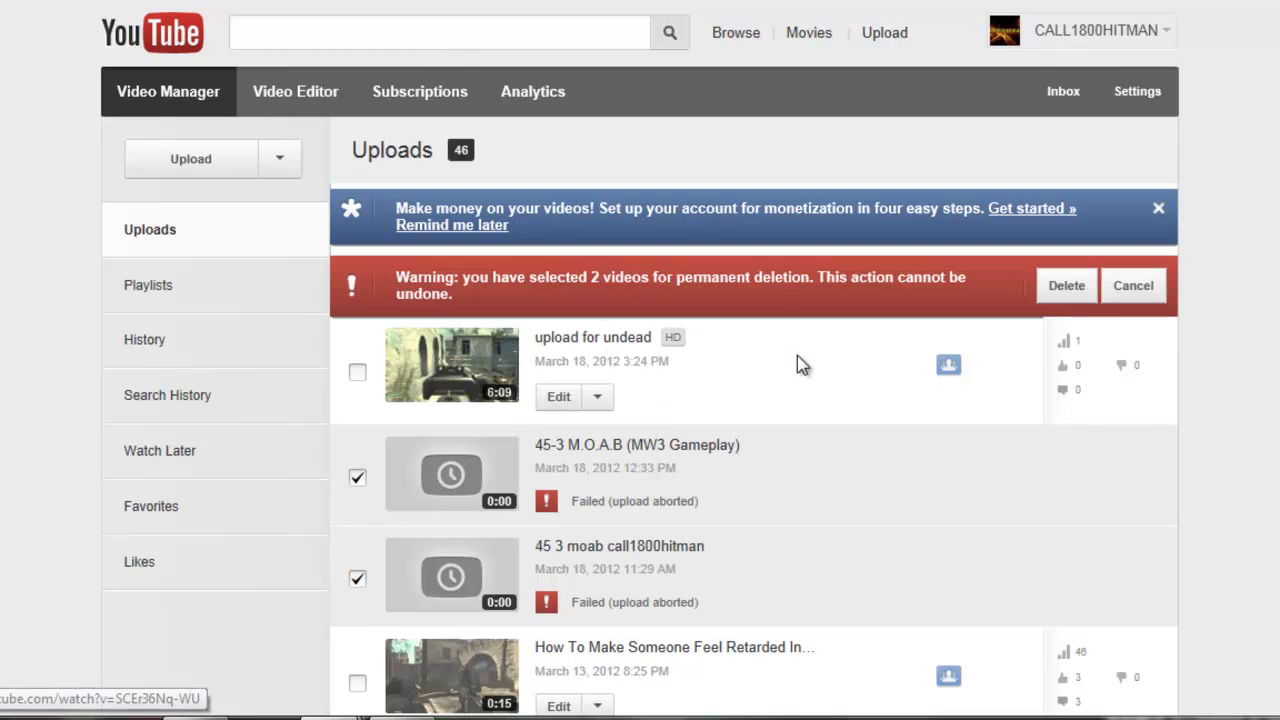
{"action": "left_click", "coordinate": [1066, 288]}
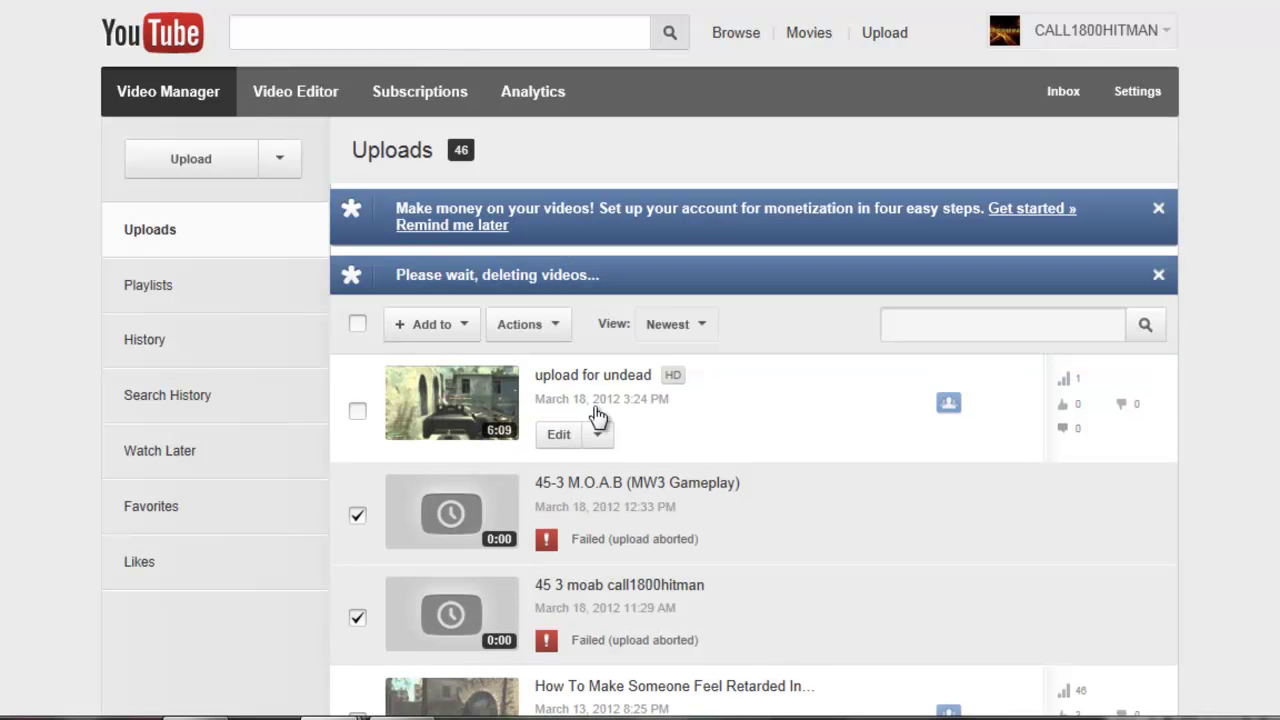
Edit the 'upload for undead' video's info and replace its title with '45-3 MOAB (Gameplay)'
{"action": "left_click", "coordinate": [600, 376]}
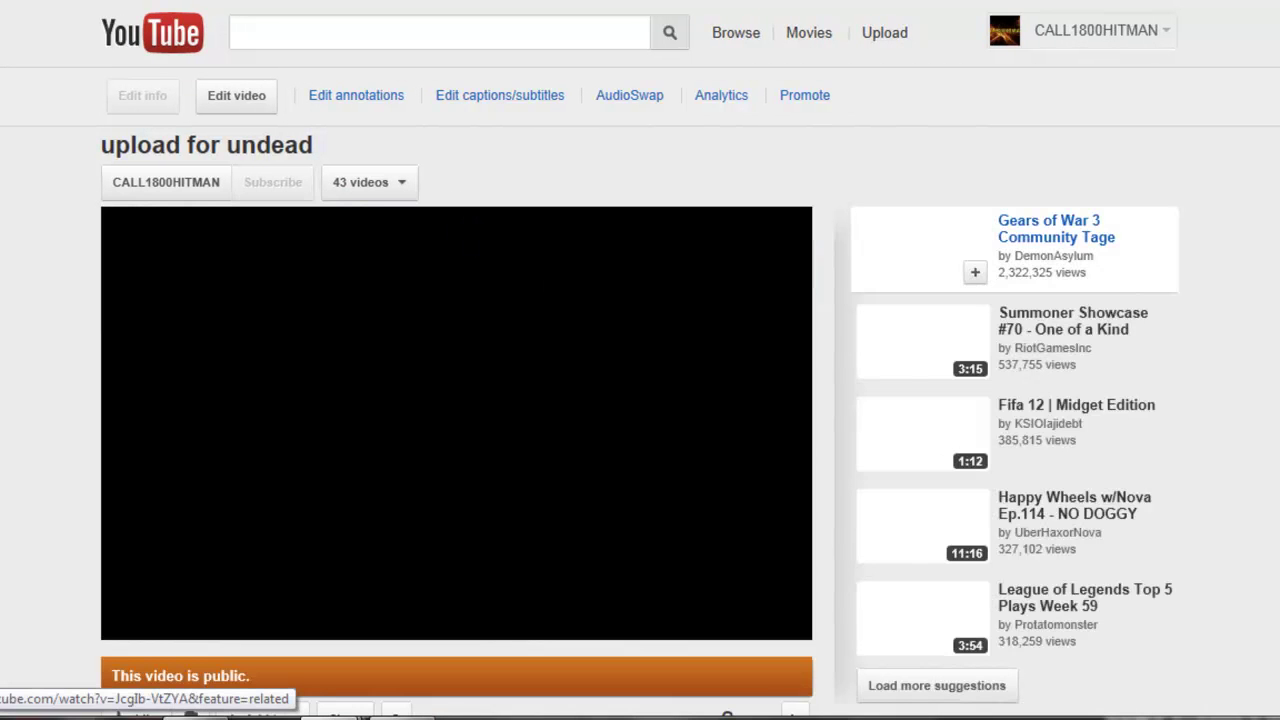
{"action": "scroll", "coordinate": [640, 360], "scroll_direction": "down", "scroll_amount": 6}
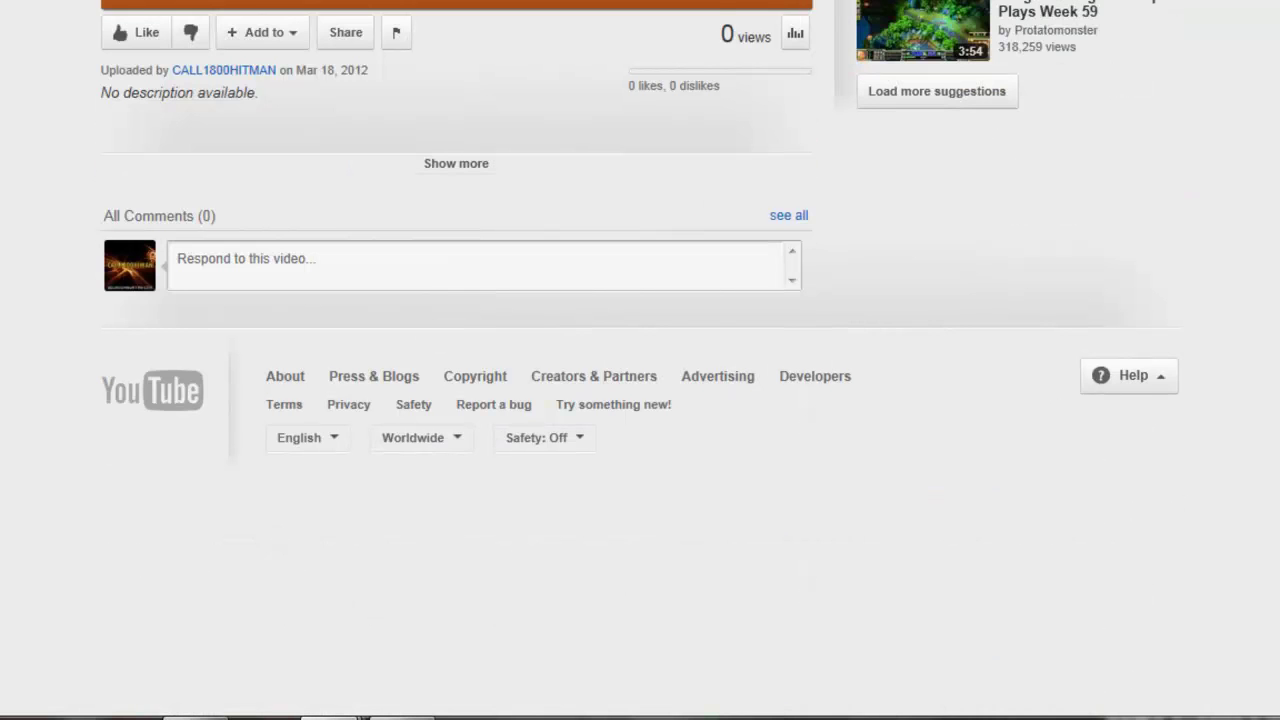
{"action": "scroll", "coordinate": [640, 360], "scroll_direction": "up", "scroll_amount": 6}
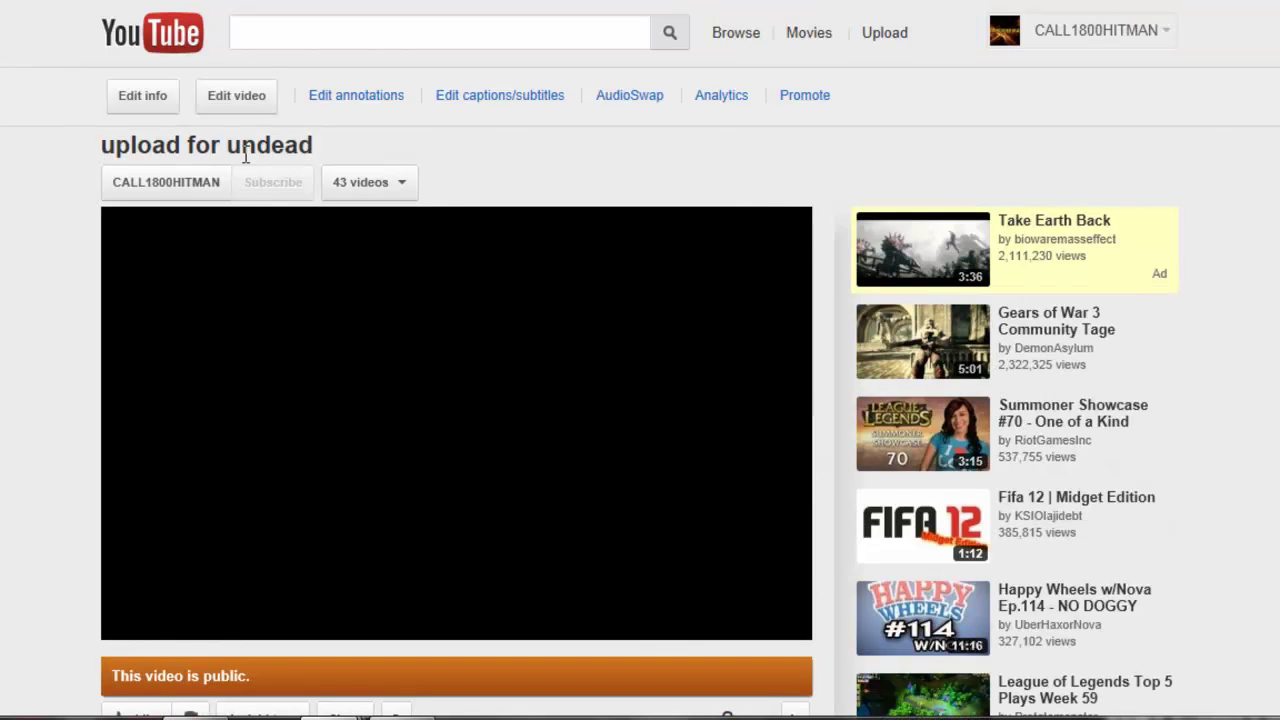
{"action": "left_click", "coordinate": [138, 100]}
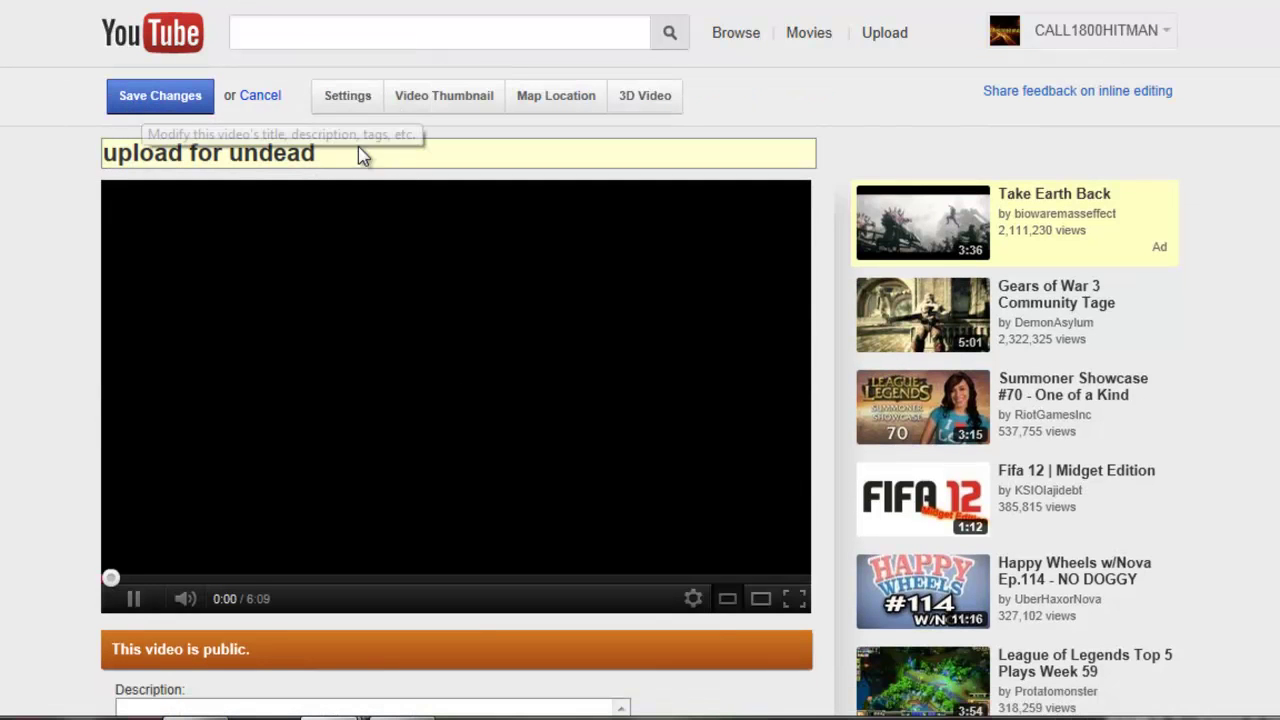
{"action": "left_click_drag", "start_coordinate": [360, 148], "coordinate": [67, 157]}
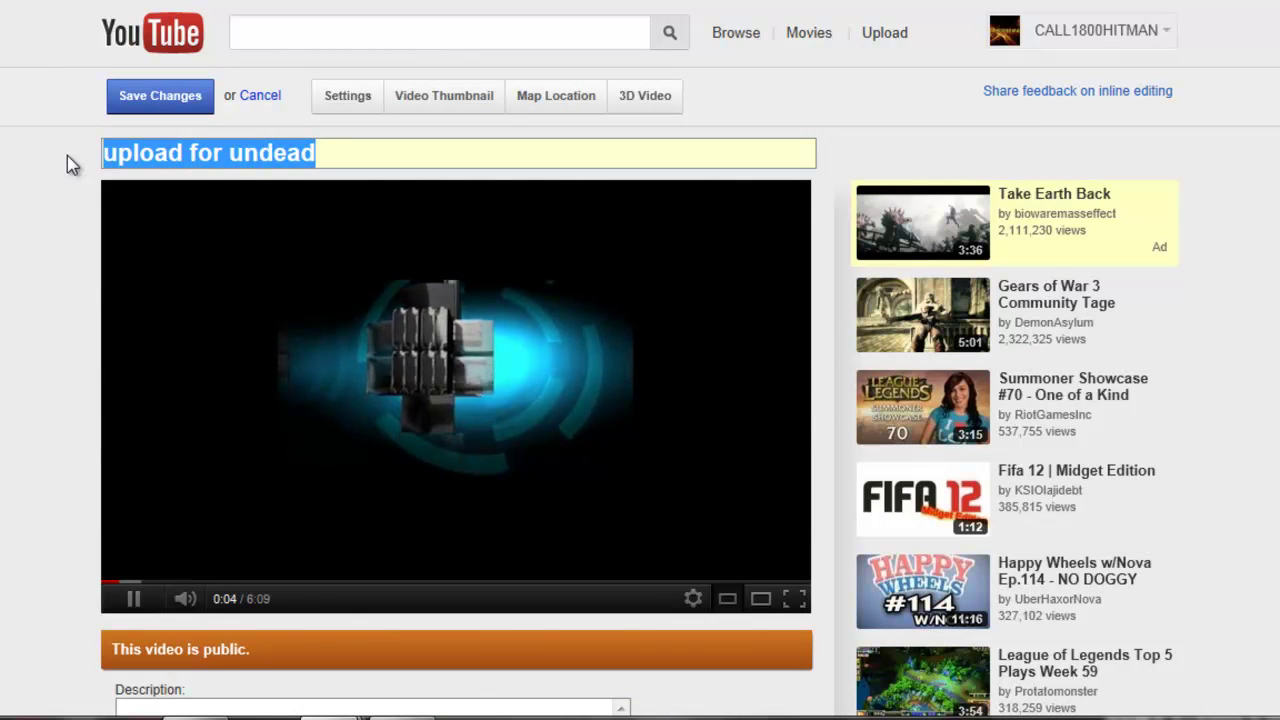
{"action": "type", "text": "45-3 "}
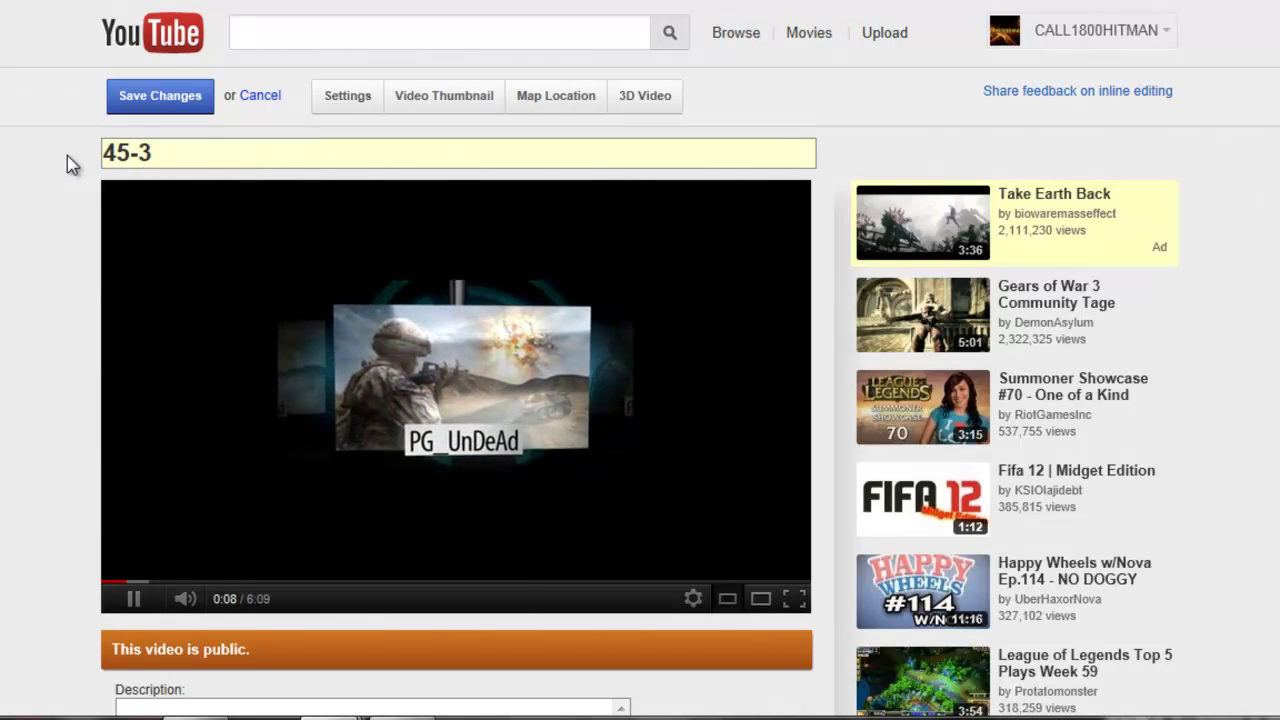
{"action": "type", "text": "MOAB (G"}
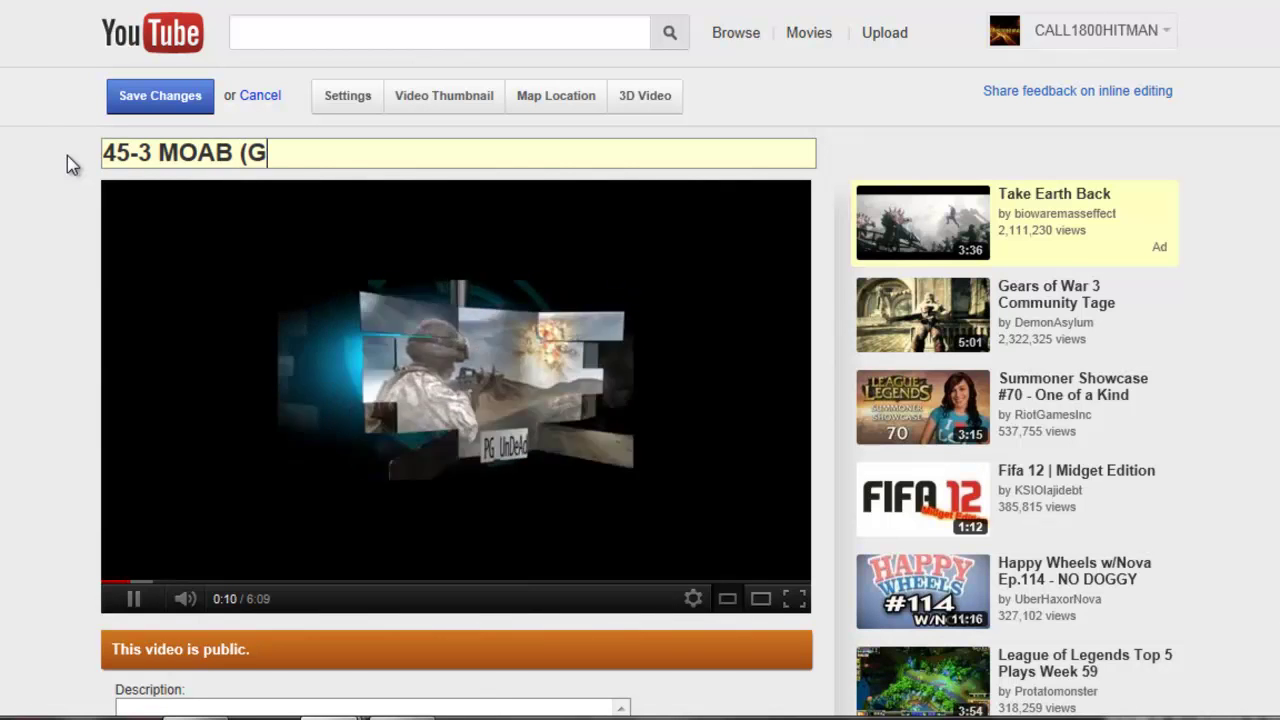
{"action": "type", "text": "ameplay)"}
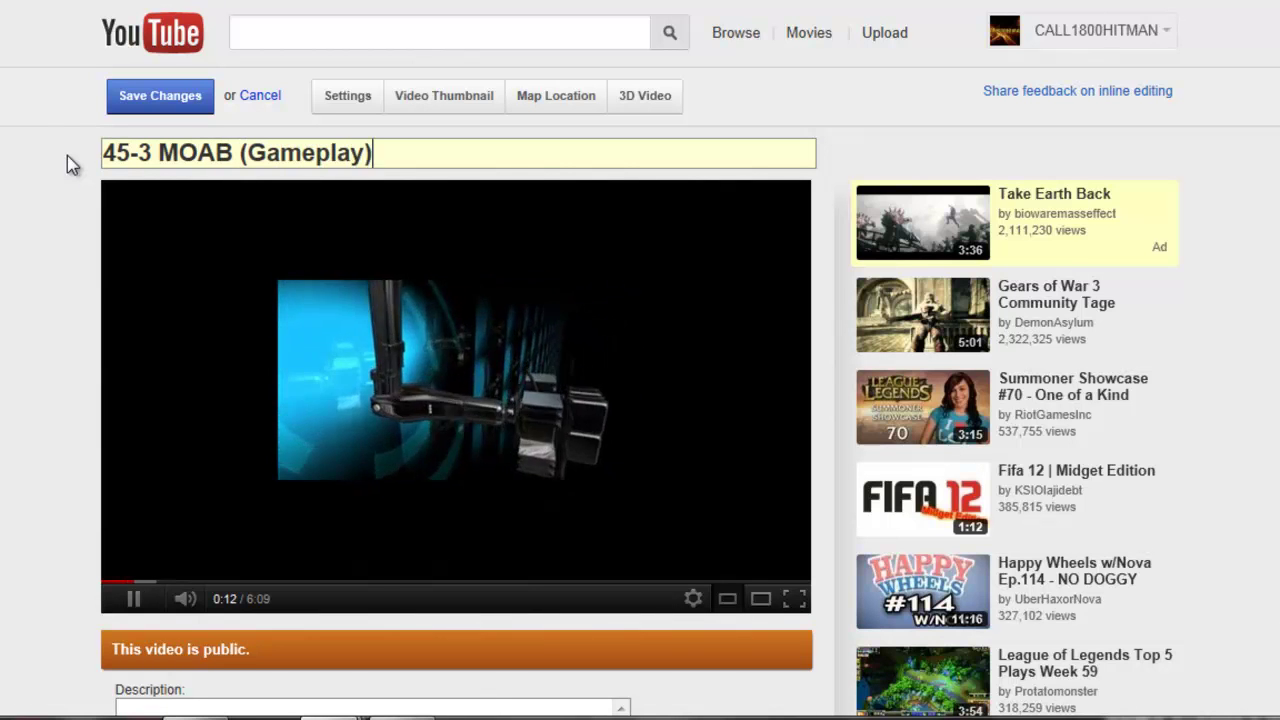
Write a description crediting who recorded the video, including their YouTube channel link
{"action": "scroll", "coordinate": [657, 143], "scroll_direction": "down", "scroll_amount": 3}
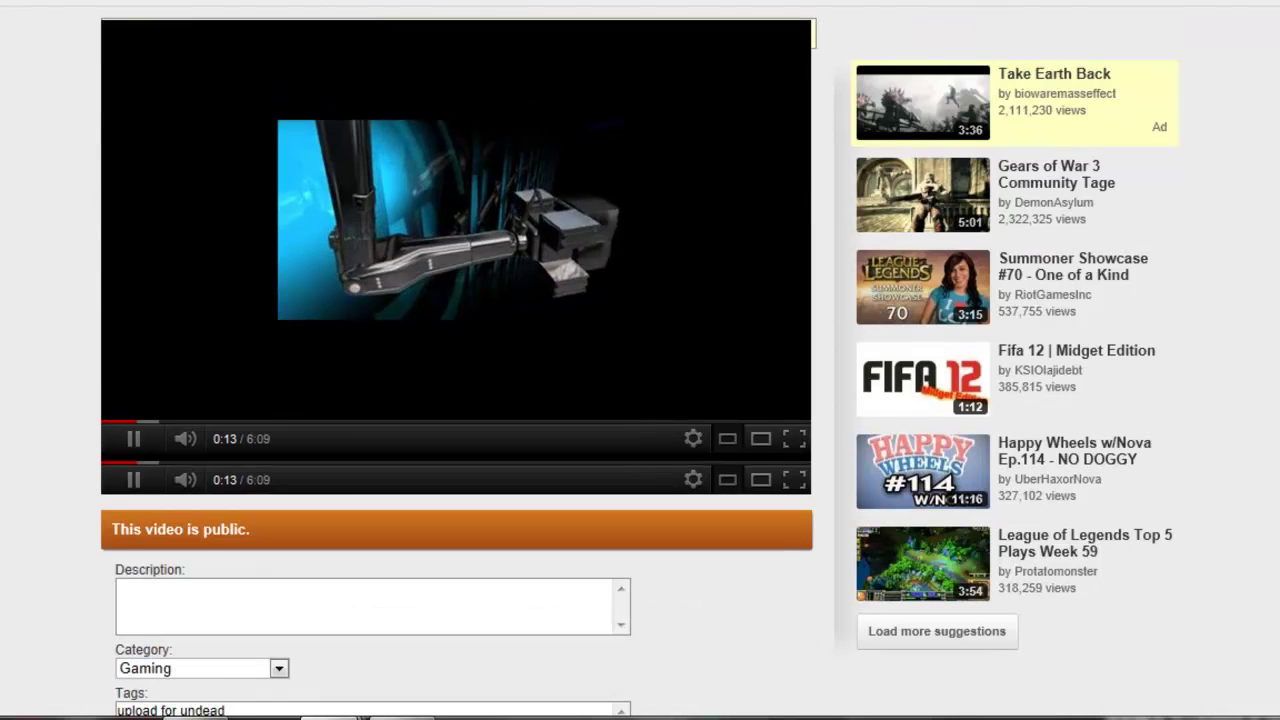
{"action": "left_click", "coordinate": [466, 552]}
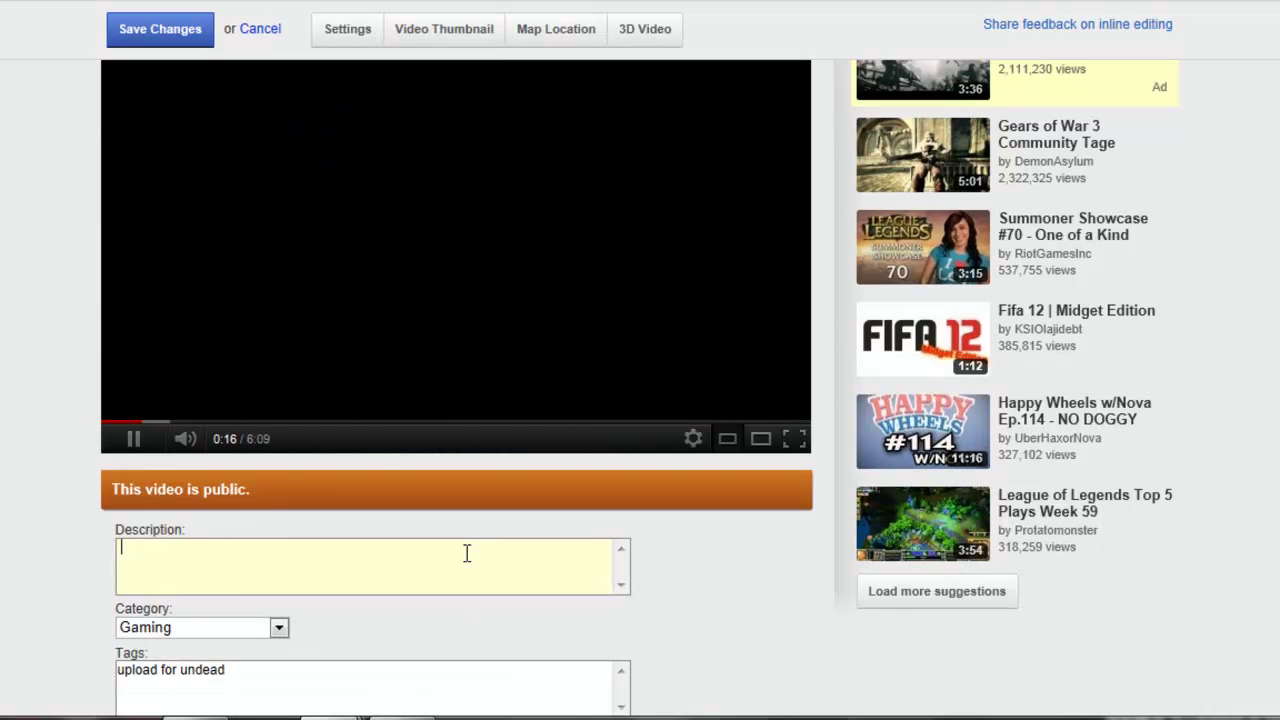
{"action": "type", "text": "Recorded"}
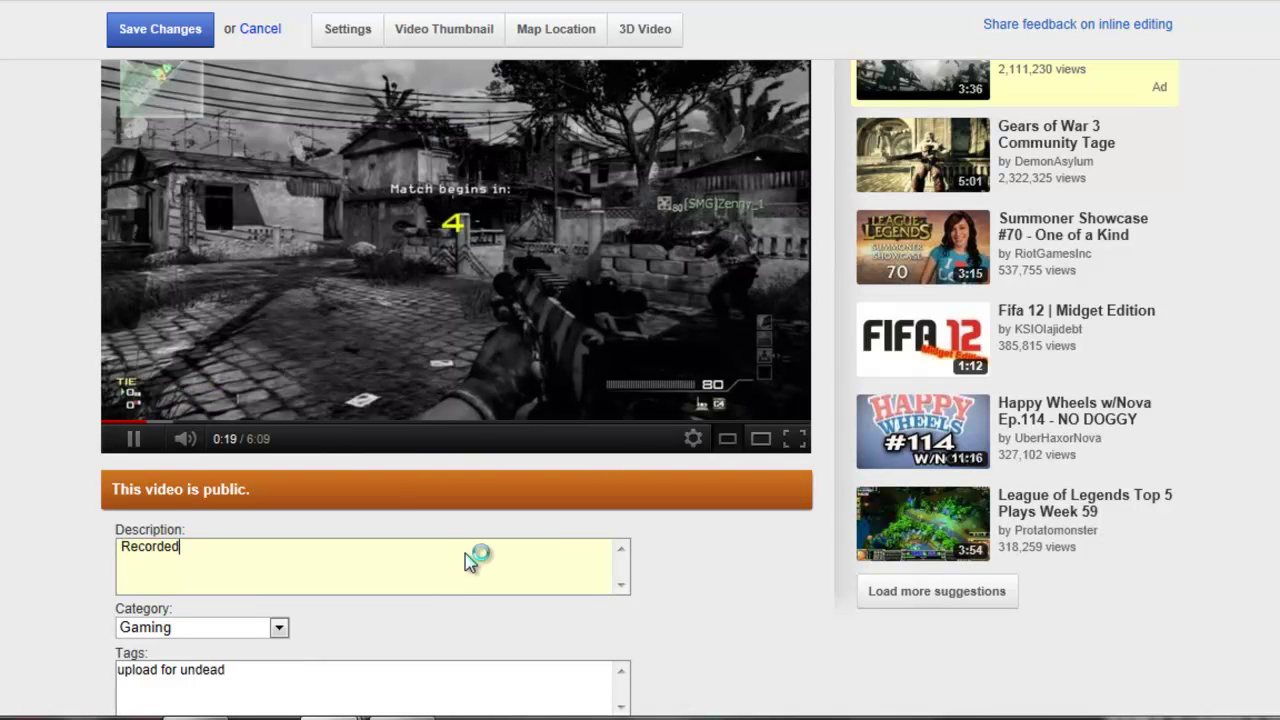
{"action": "type", "text": "by"}
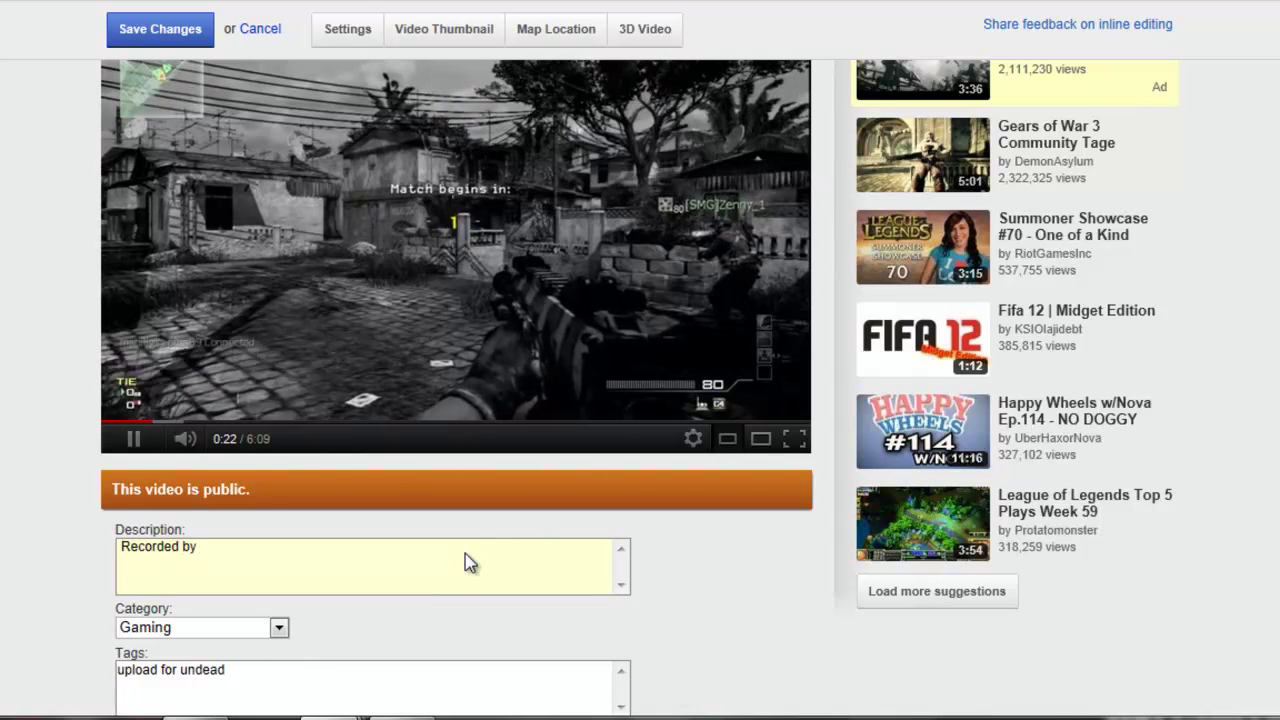
{"action": "type", "text": " HitATater"}
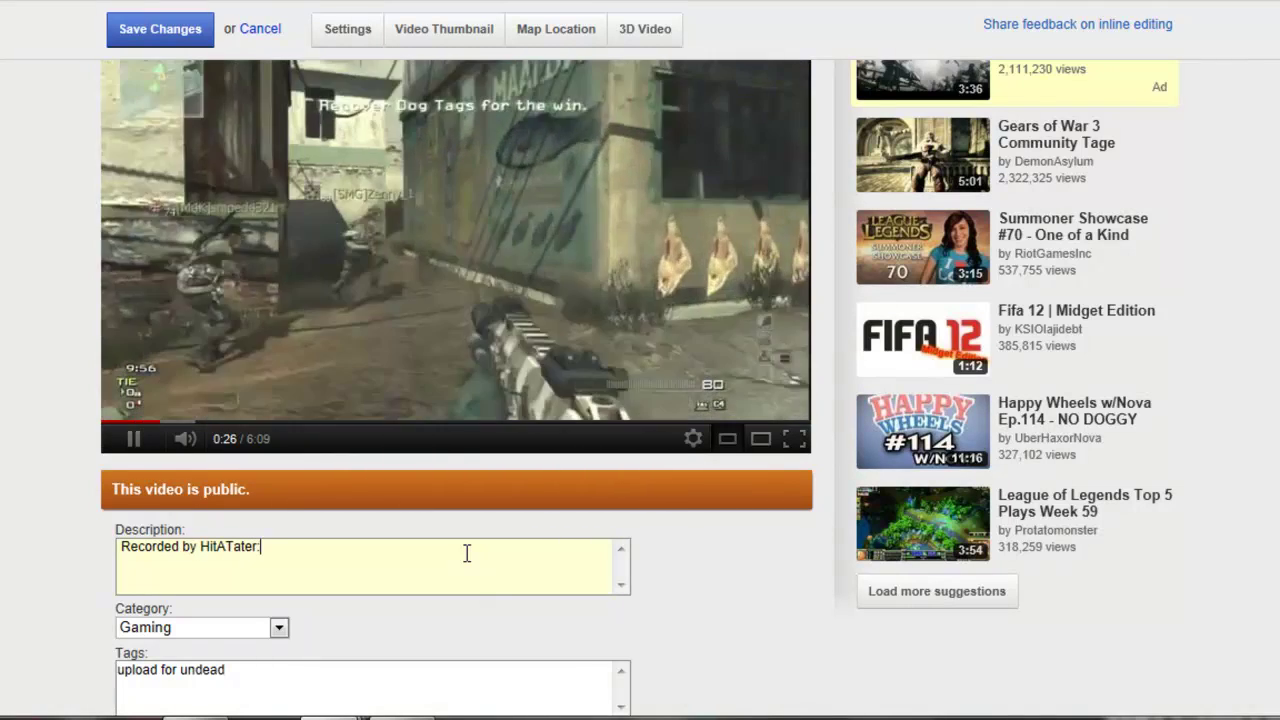
{"action": "type", "text": ": www."}
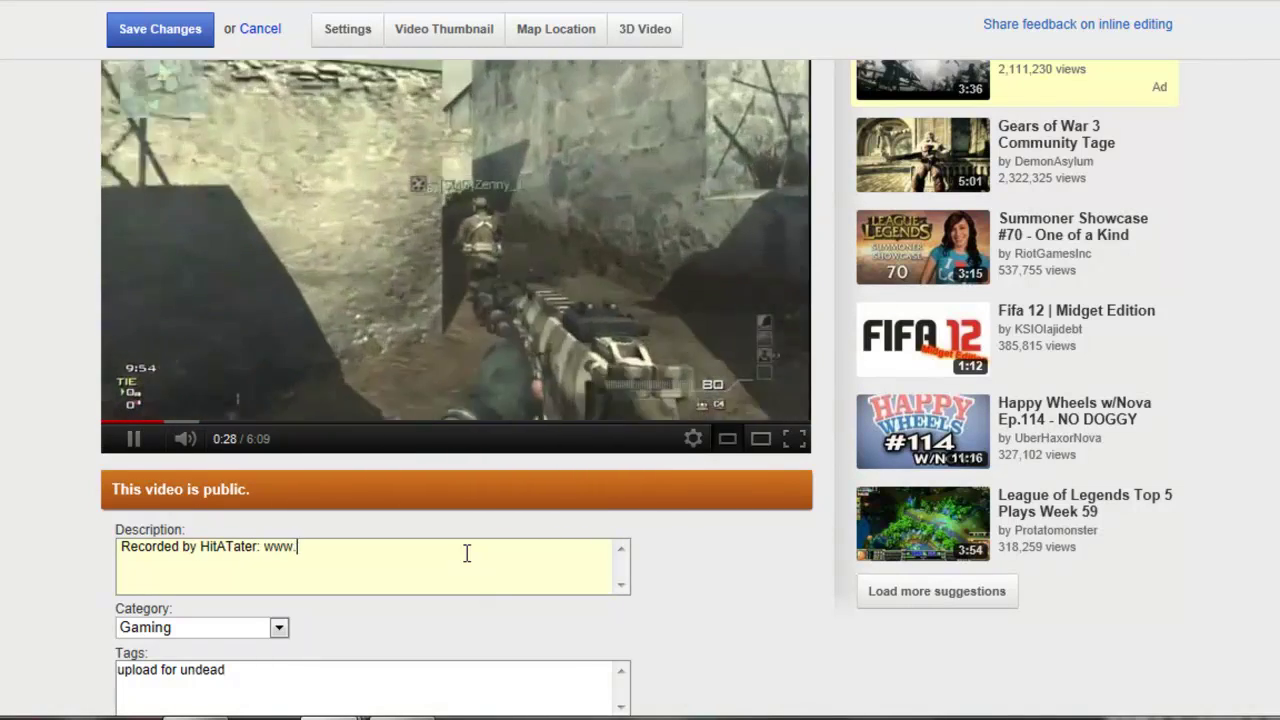
{"action": "type", "text": "youtube.com/C0d"}
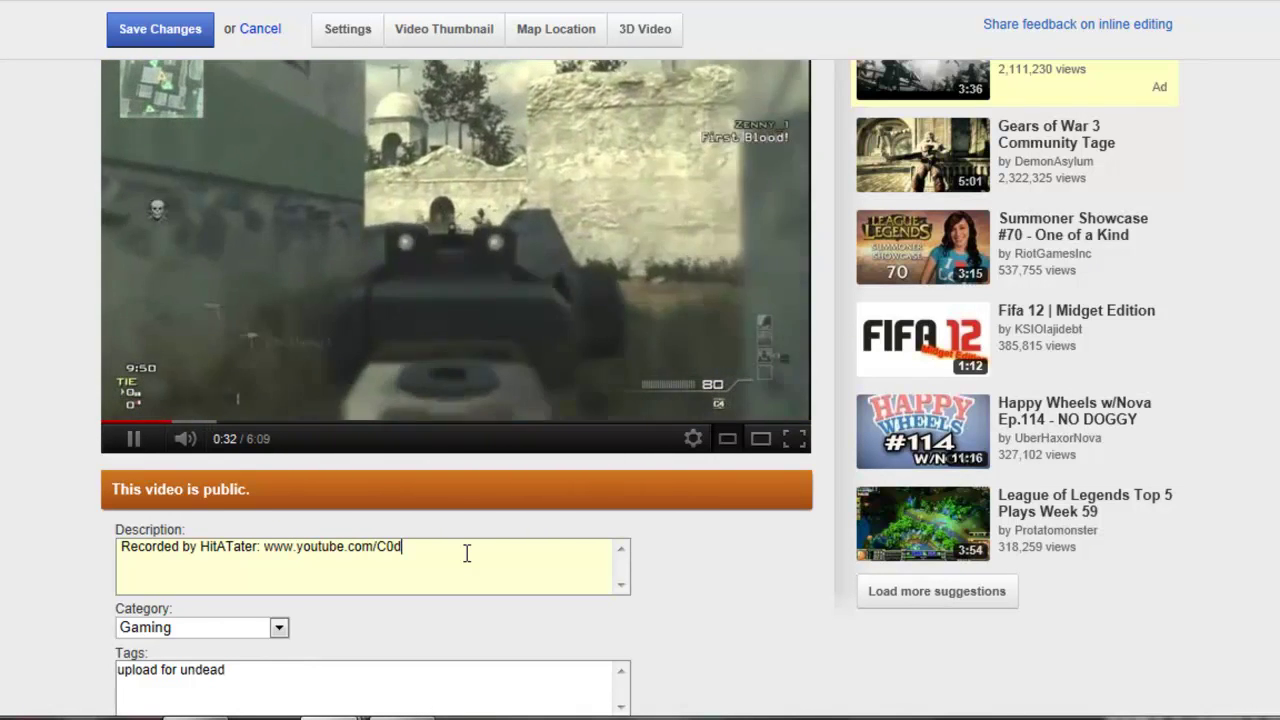
{"action": "key", "text": "BackSpace"}
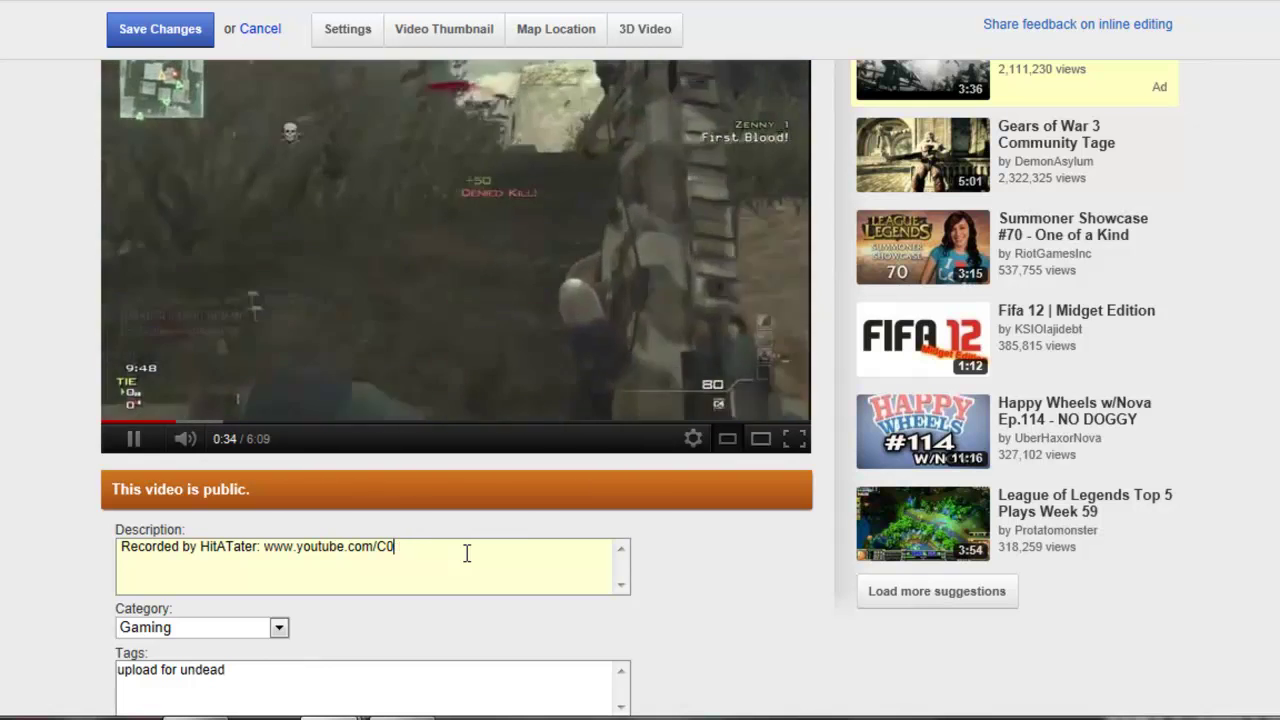
{"action": "type", "text": "DBr0s"}
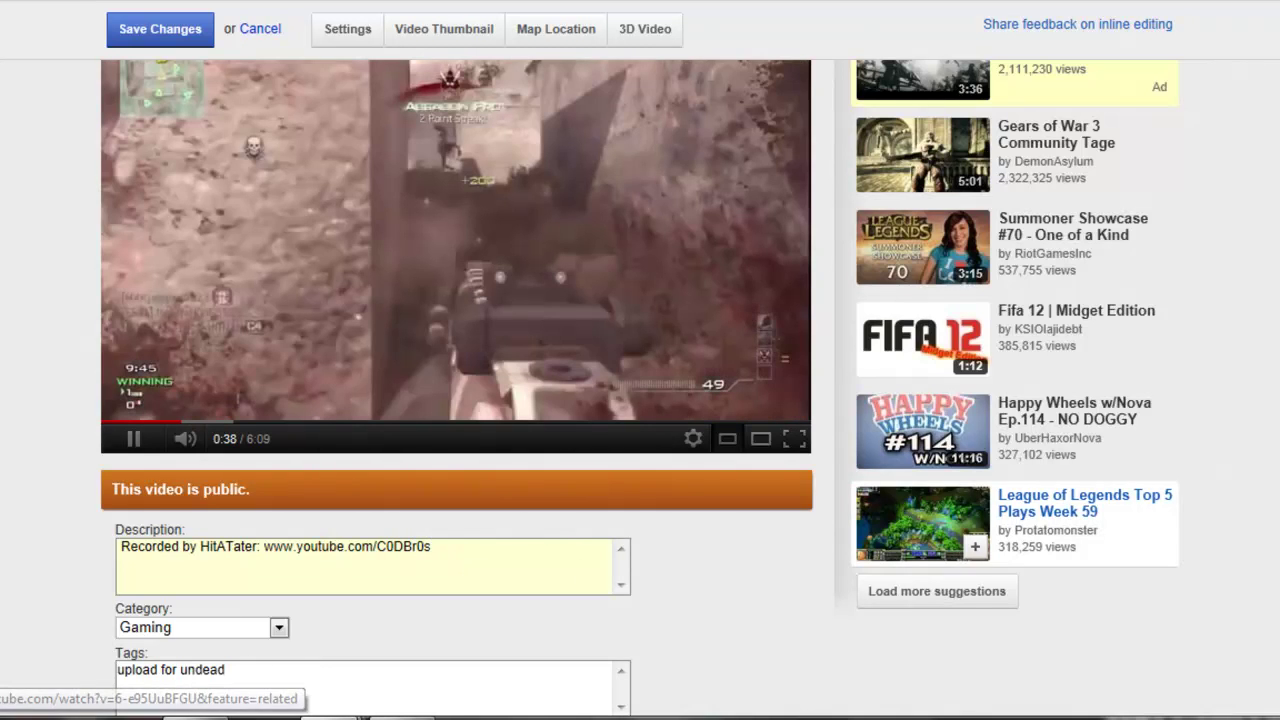
Replace the old tag 'upload for undead' with 'moab'
{"action": "scroll", "coordinate": [546, 614], "scroll_direction": "down", "scroll_amount": 2}
{"action": "left_click_drag", "start_coordinate": [334, 534], "coordinate": [17, 518]}
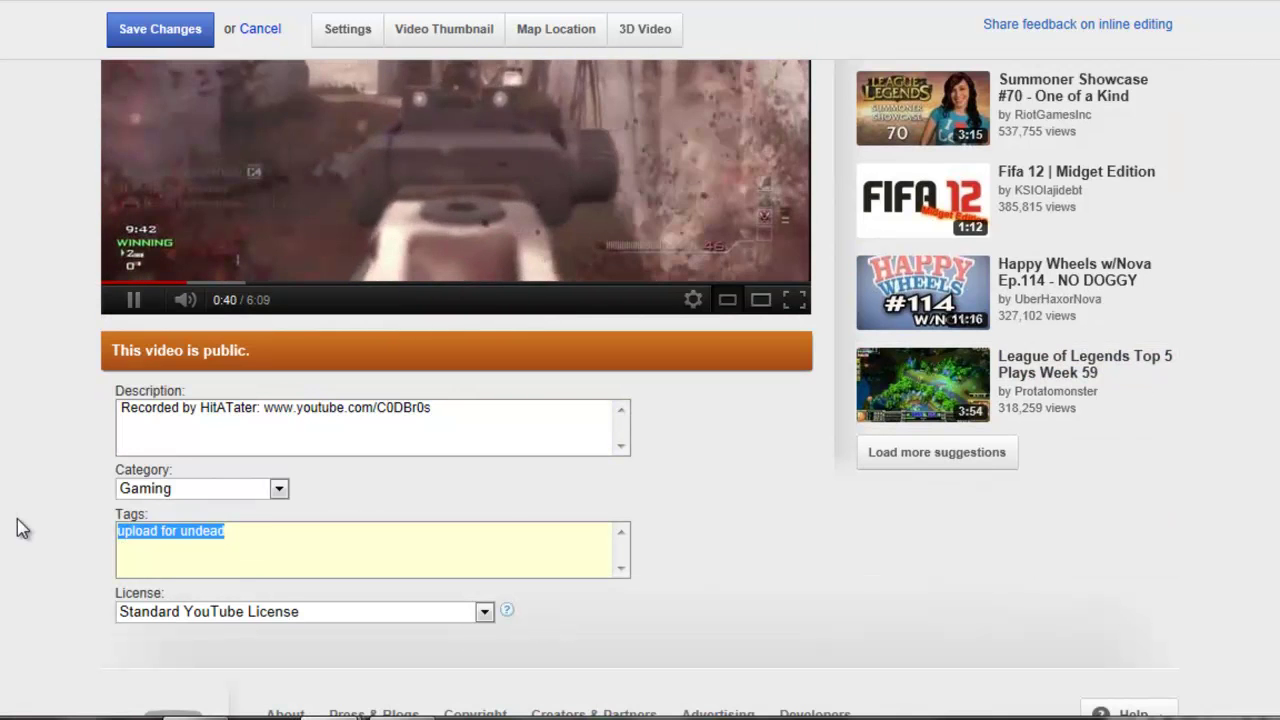
{"action": "type", "text": "moab"}
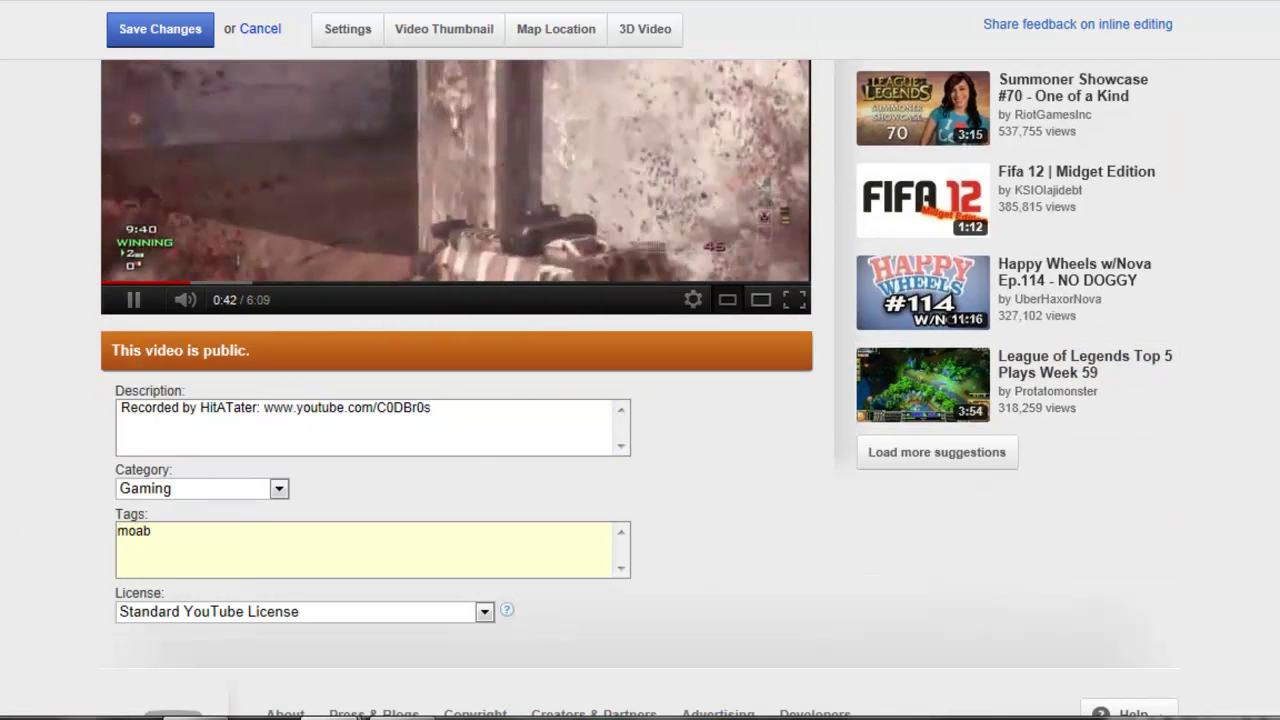
Save the new title, description and 'moab' tag, then check them on the watch page
{"action": "scroll", "coordinate": [520, 91], "scroll_direction": "up", "scroll_amount": 4}
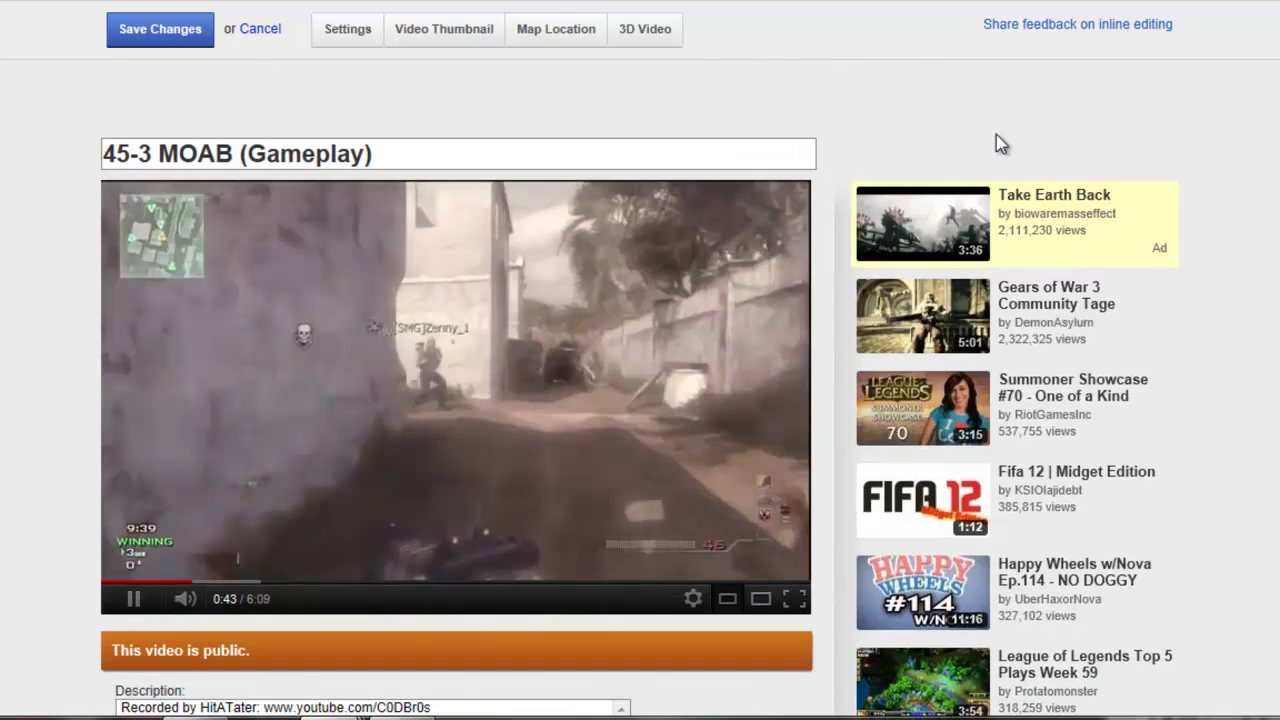
{"action": "left_click", "coordinate": [160, 96]}
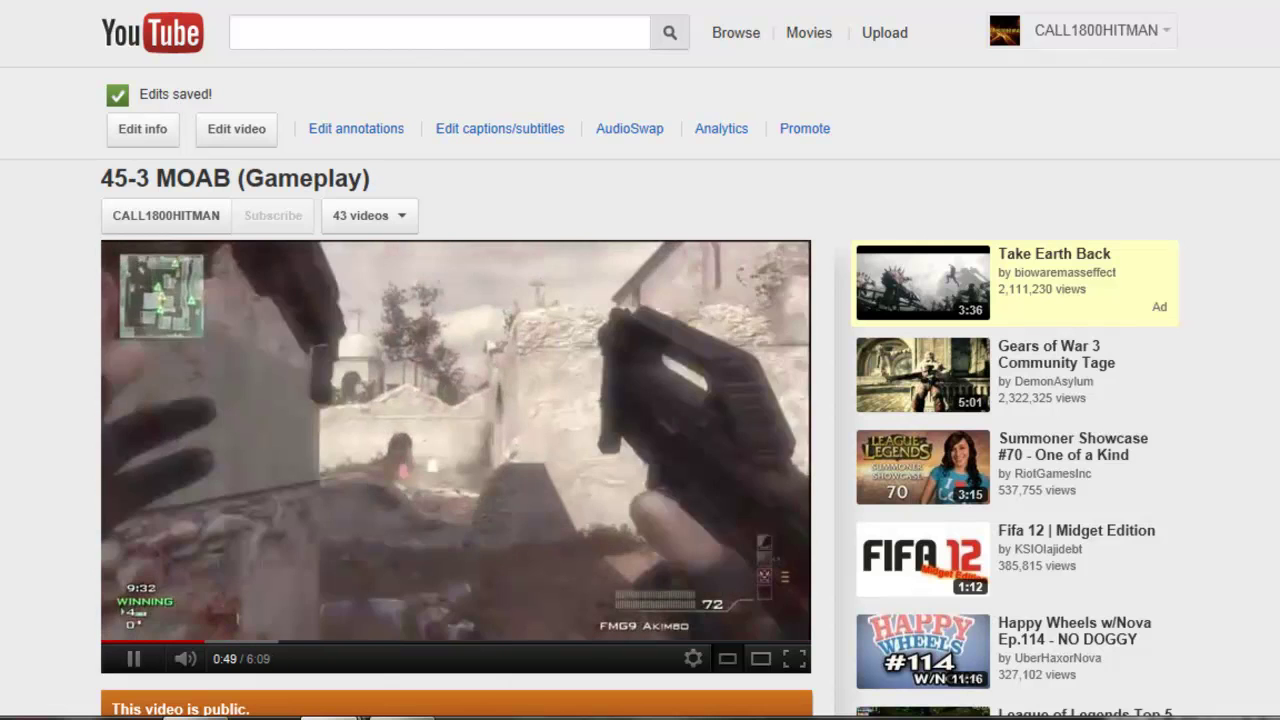
{"action": "scroll", "coordinate": [640, 400], "scroll_direction": "down", "scroll_amount": 3}
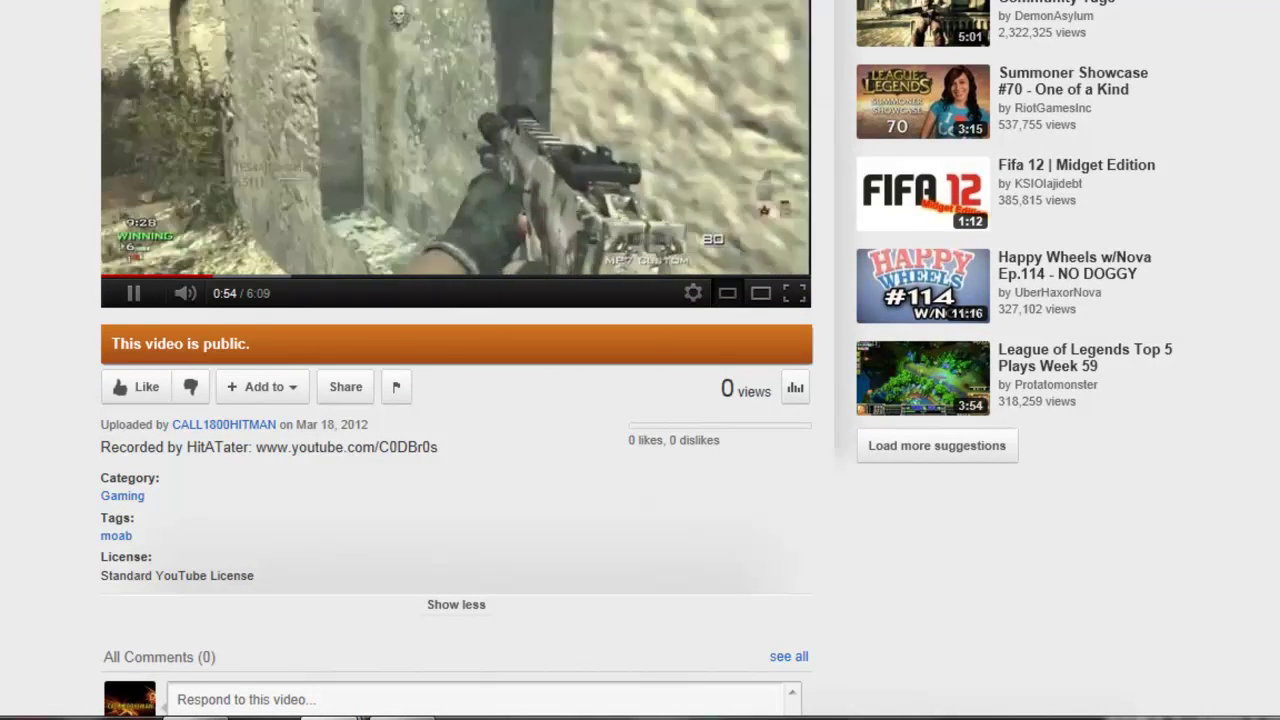
{"action": "scroll", "coordinate": [640, 400], "scroll_direction": "up", "scroll_amount": 3}
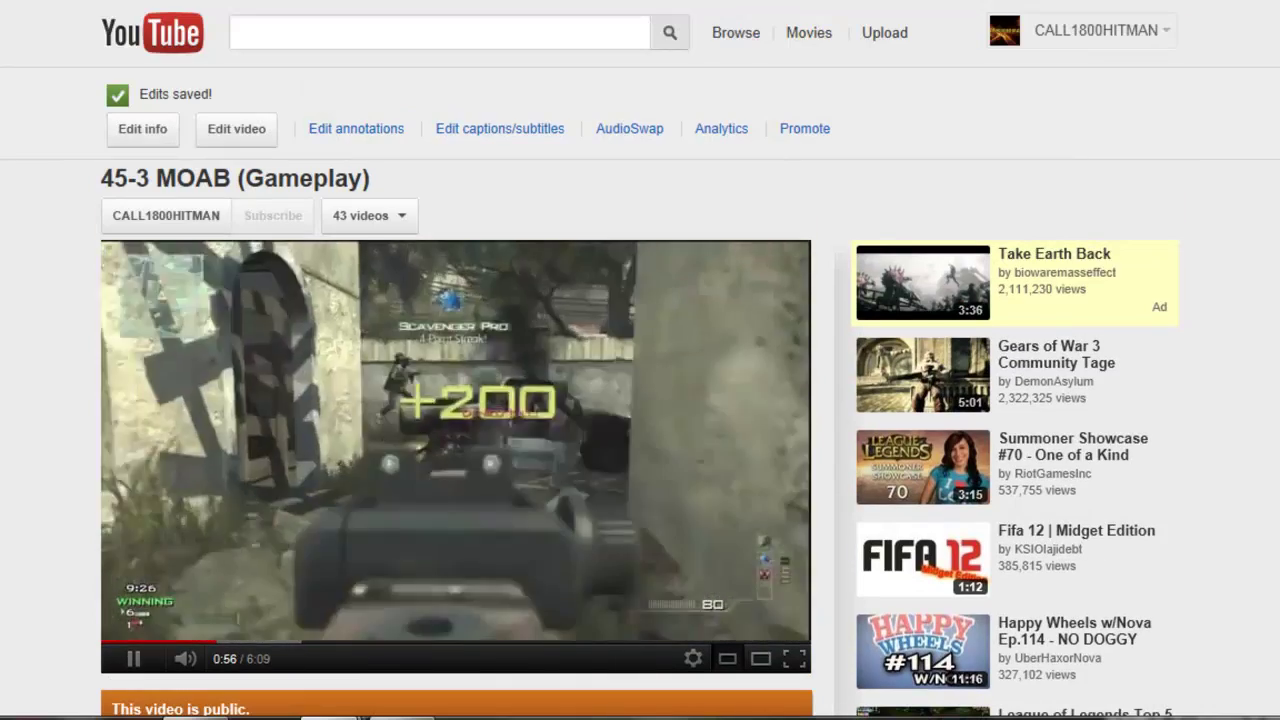